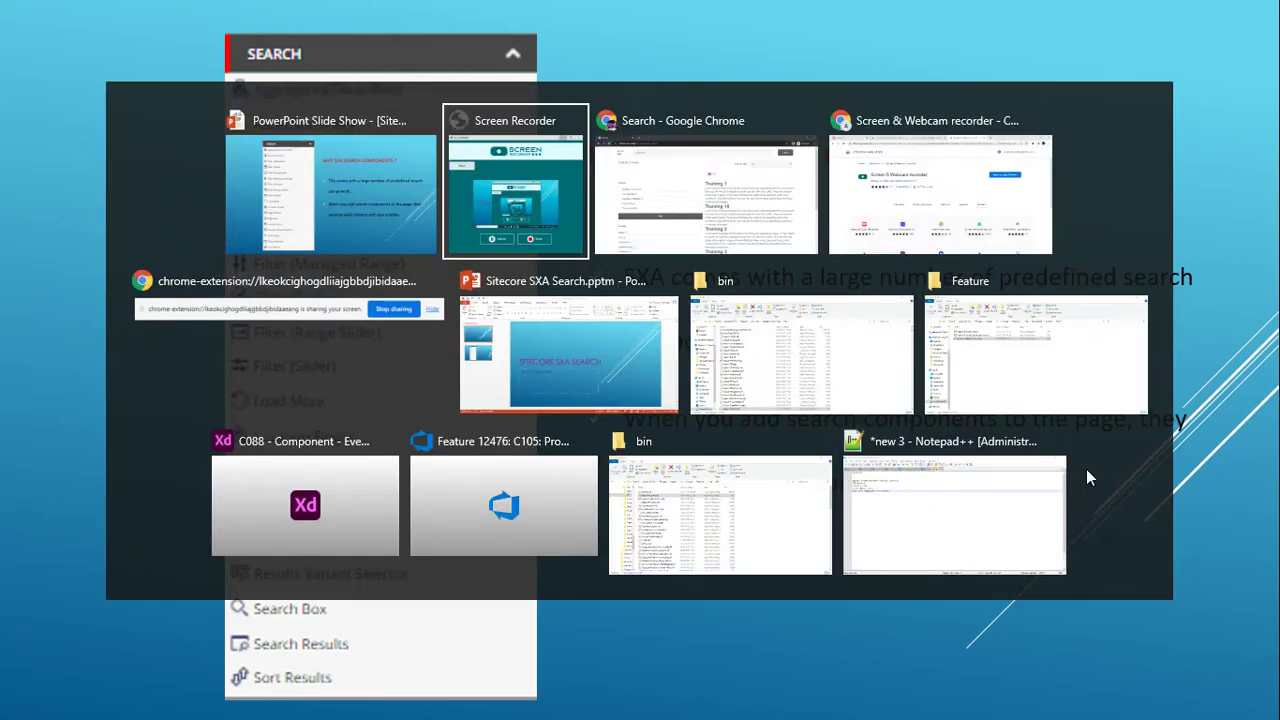
key(alt+Tab)
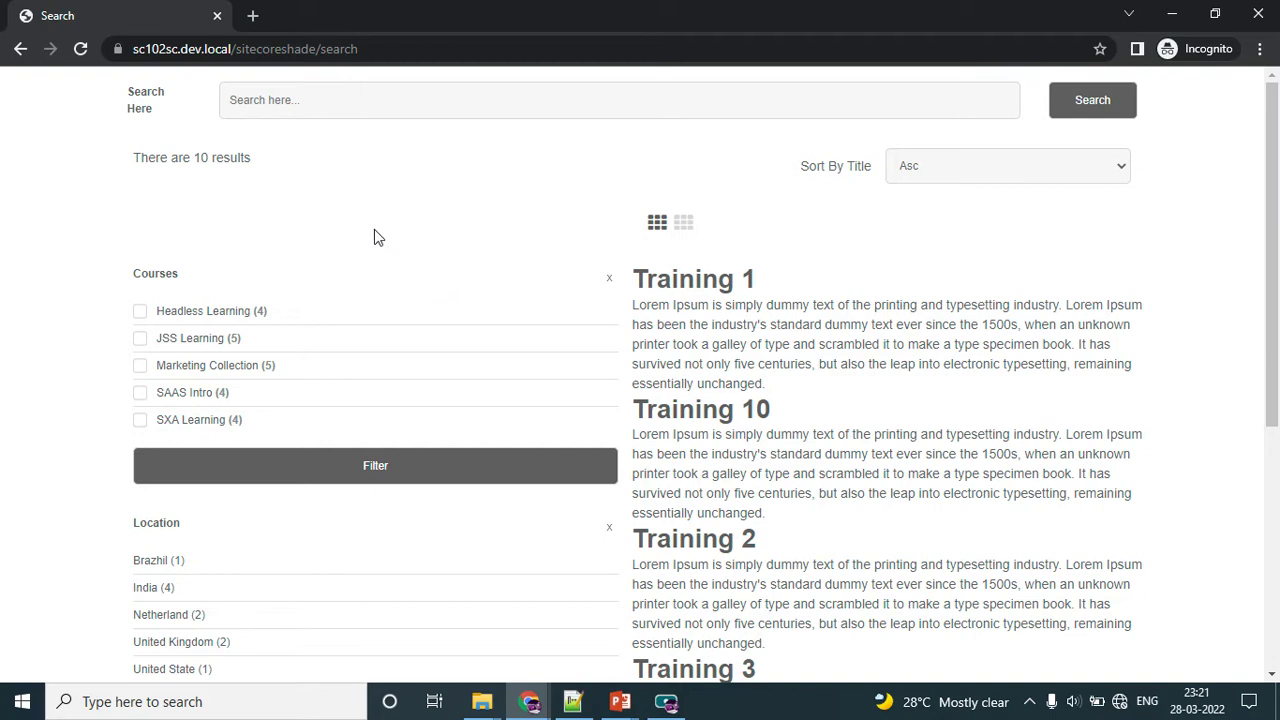
click(317, 106)
text(trai)
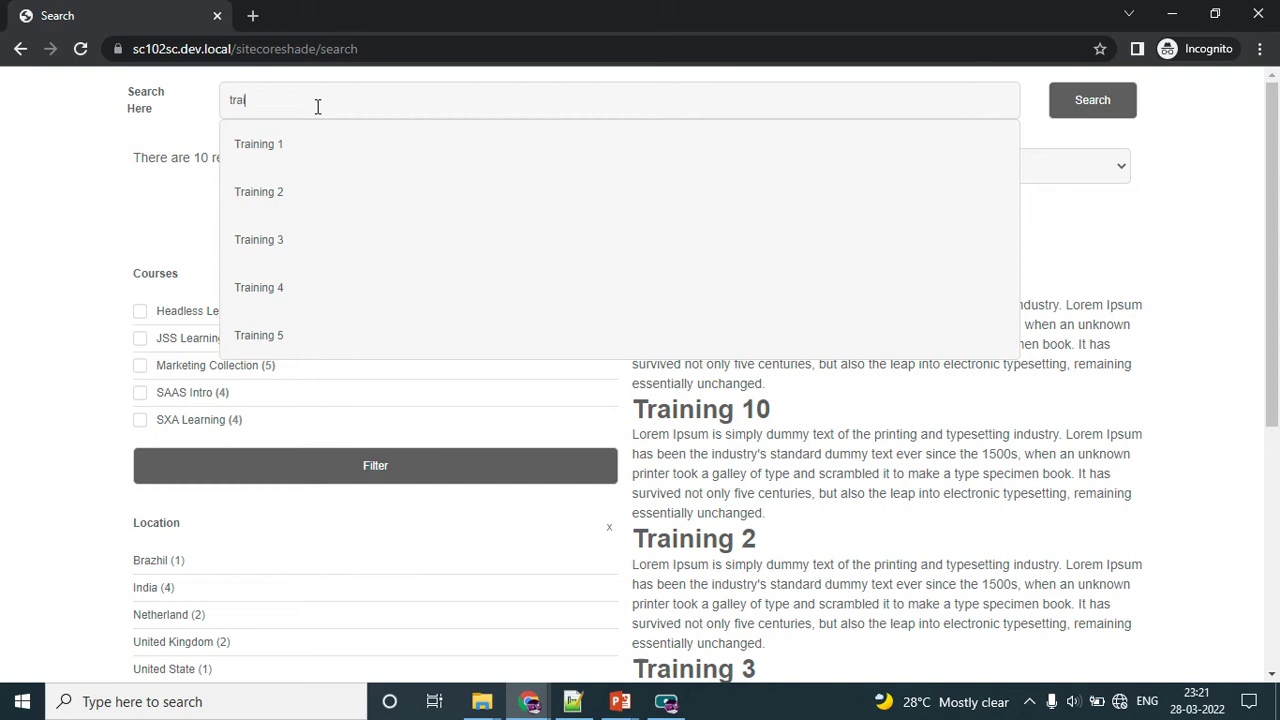
text(nin)
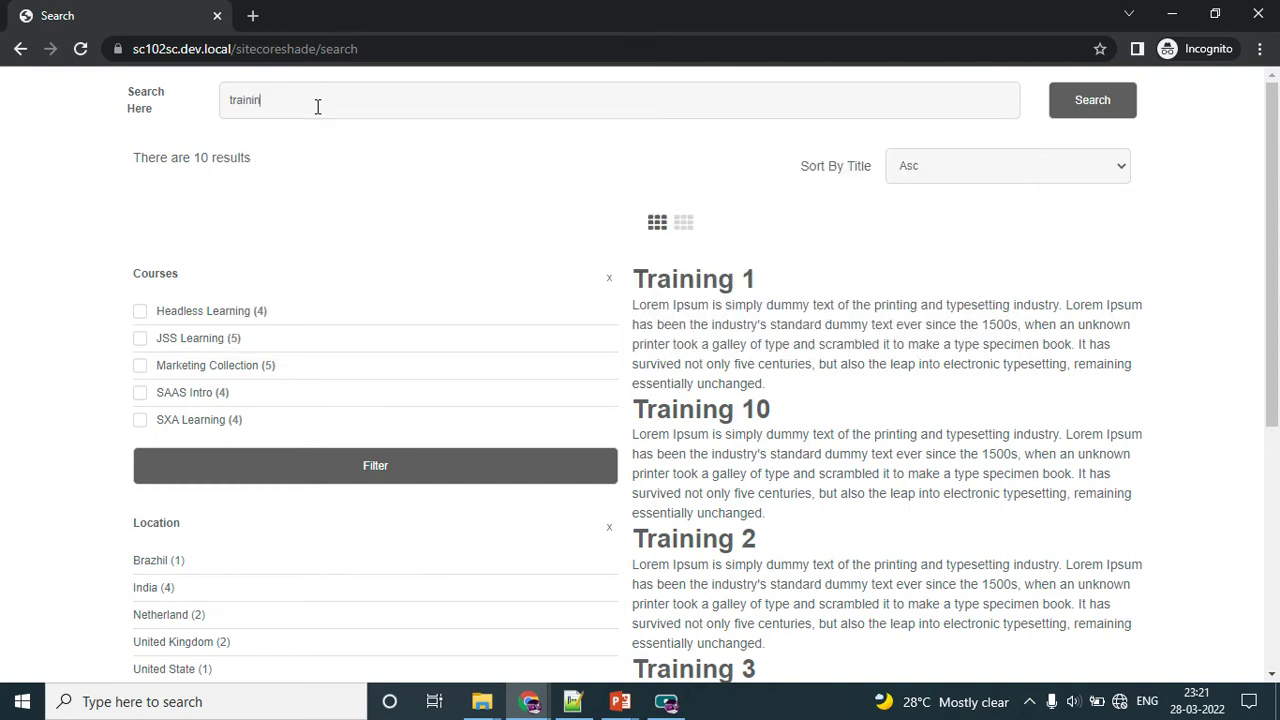
text(g 10)
key(Return)
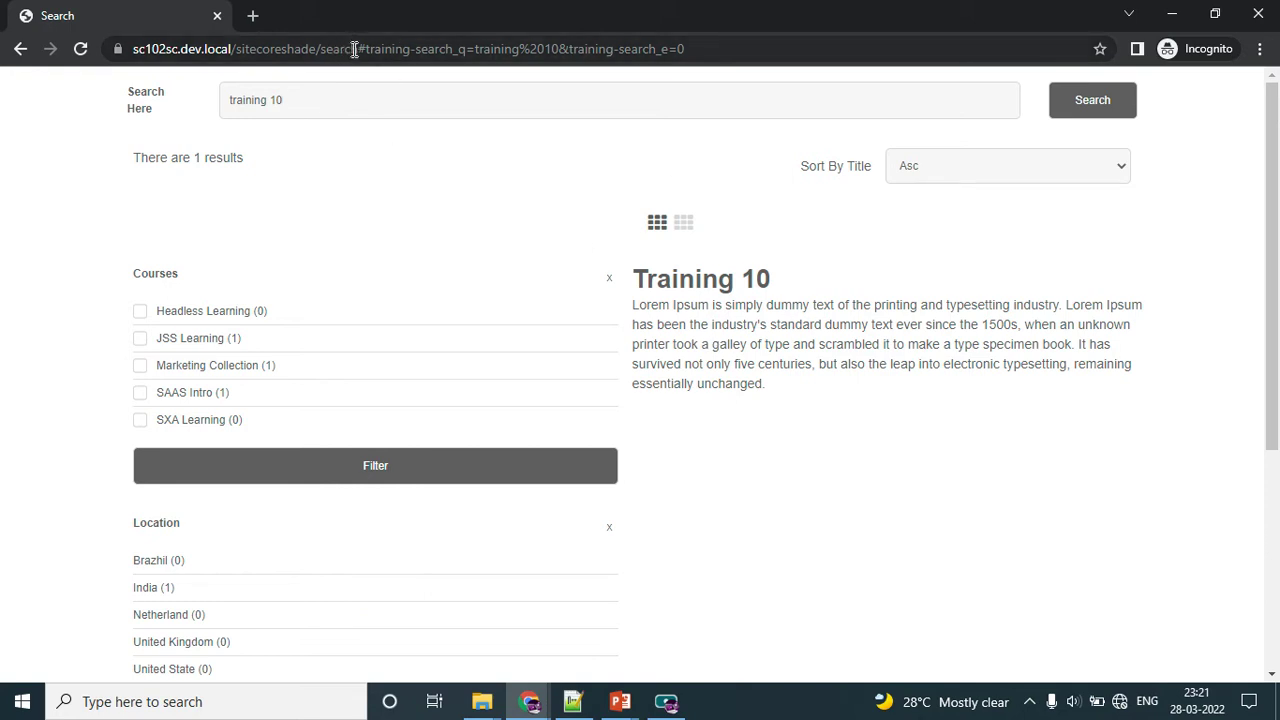
drag(355, 49, 757, 74)
key(BackSpace)
key(Return)
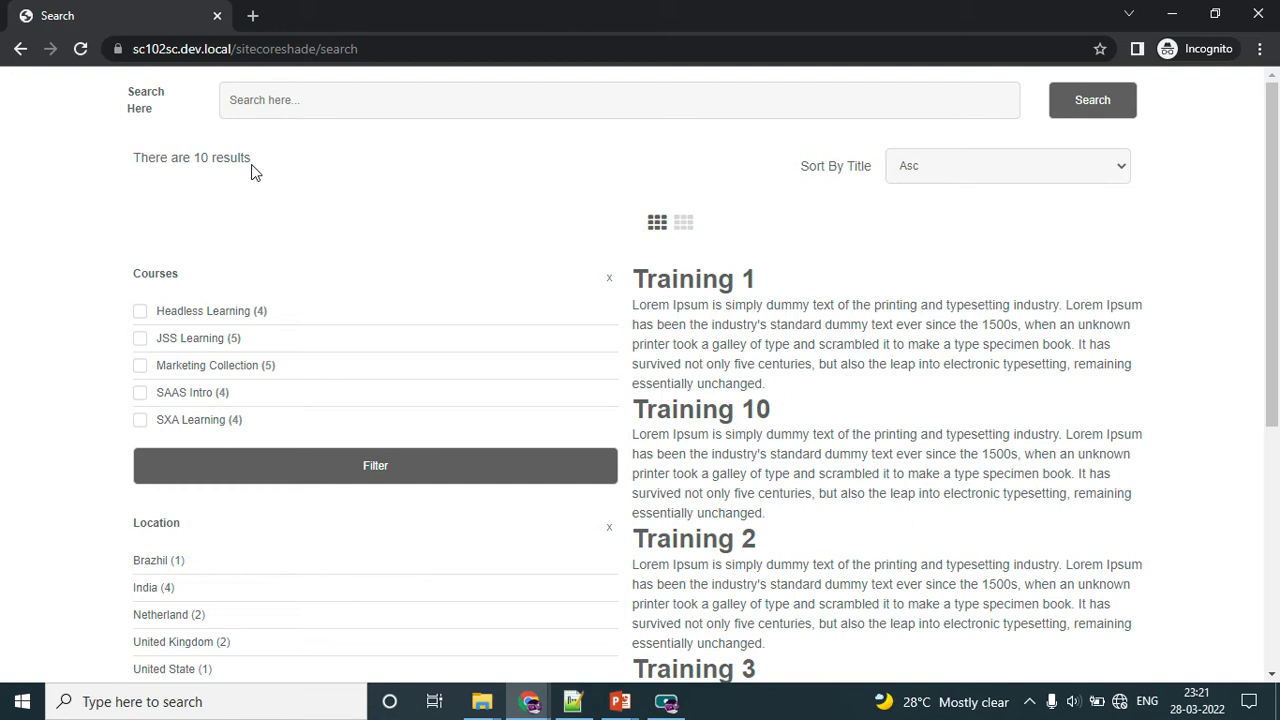
click(940, 180)
click(949, 208)
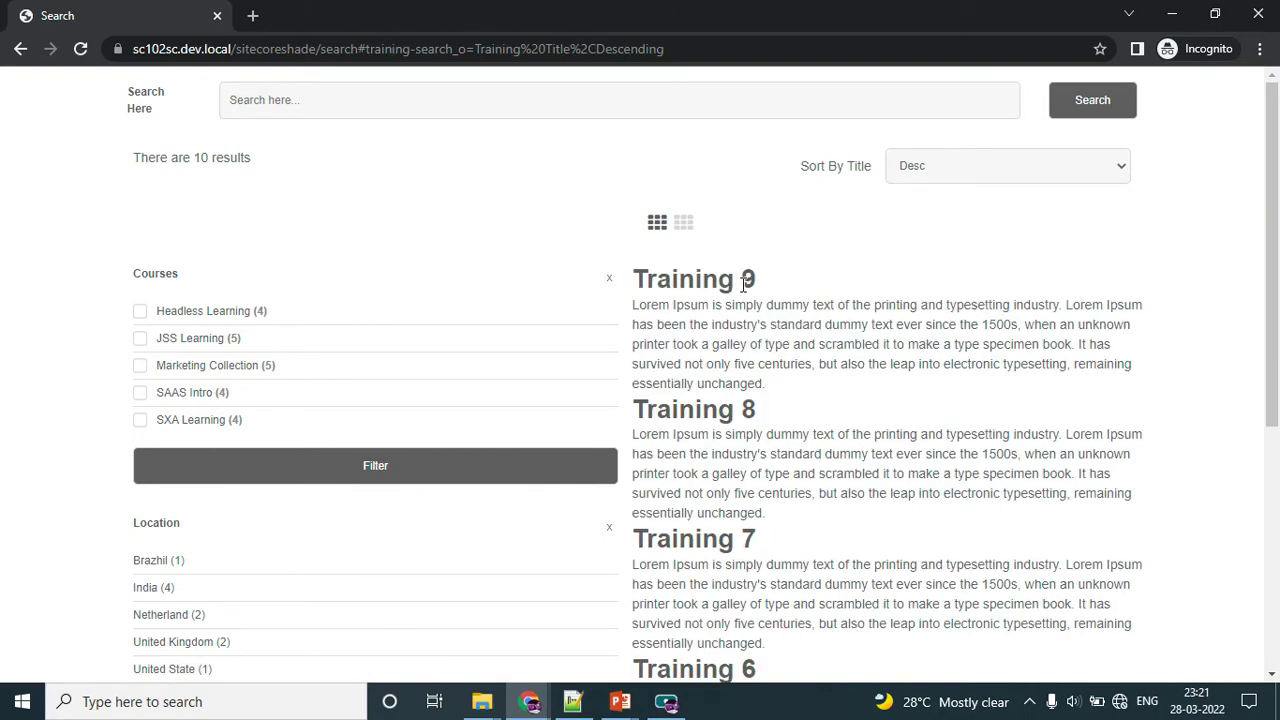
double_click(745, 283)
click(830, 282)
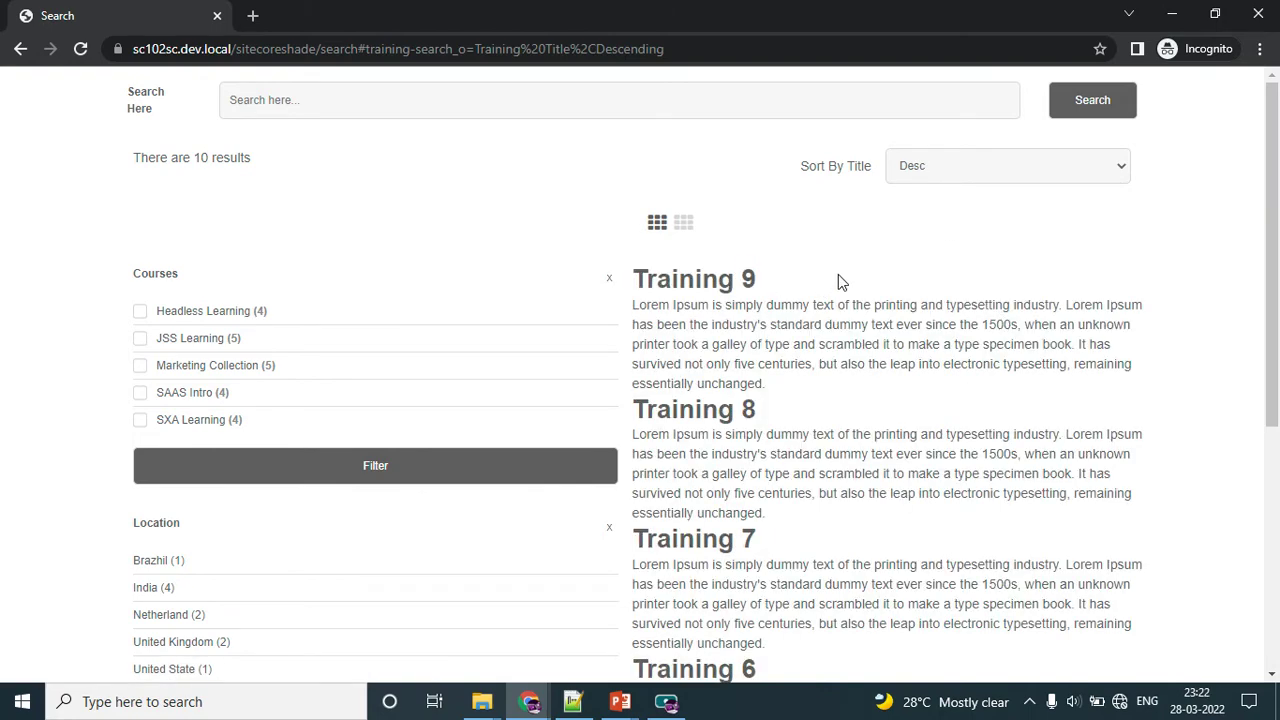
click(963, 175)
click(955, 187)
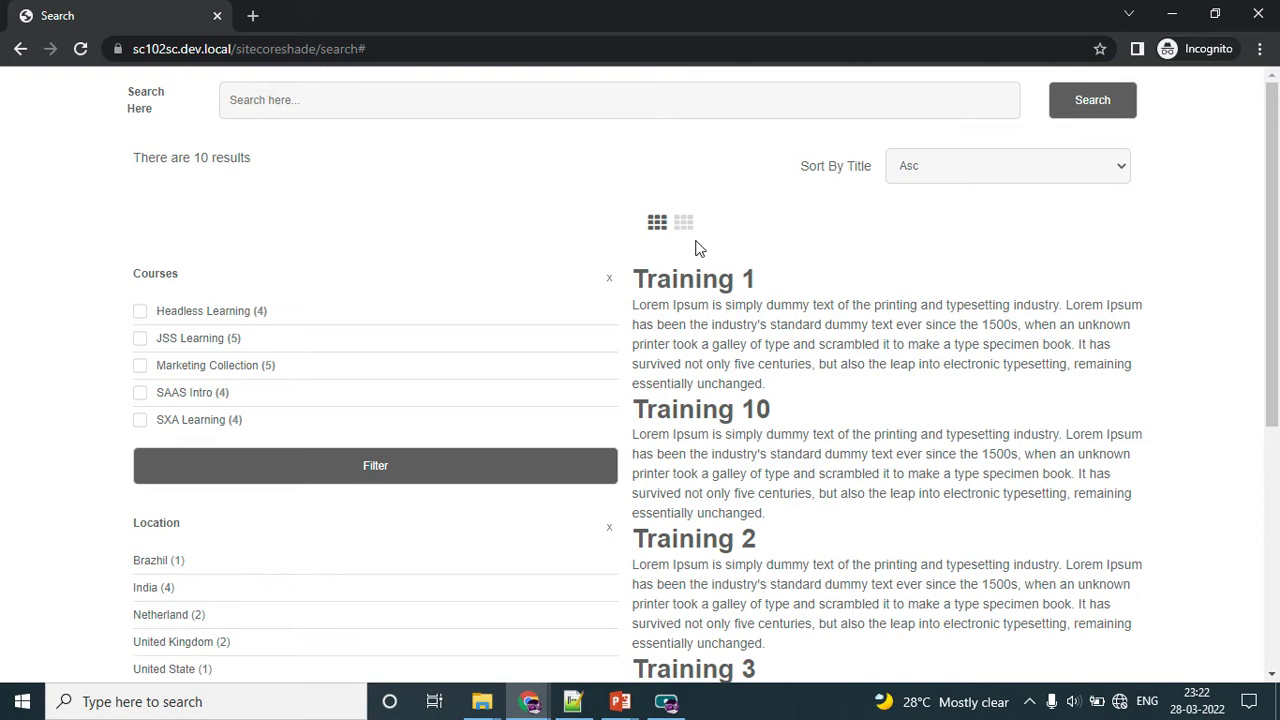
Show the results in the detailed style, with course and location above each Training title
click(684, 222)
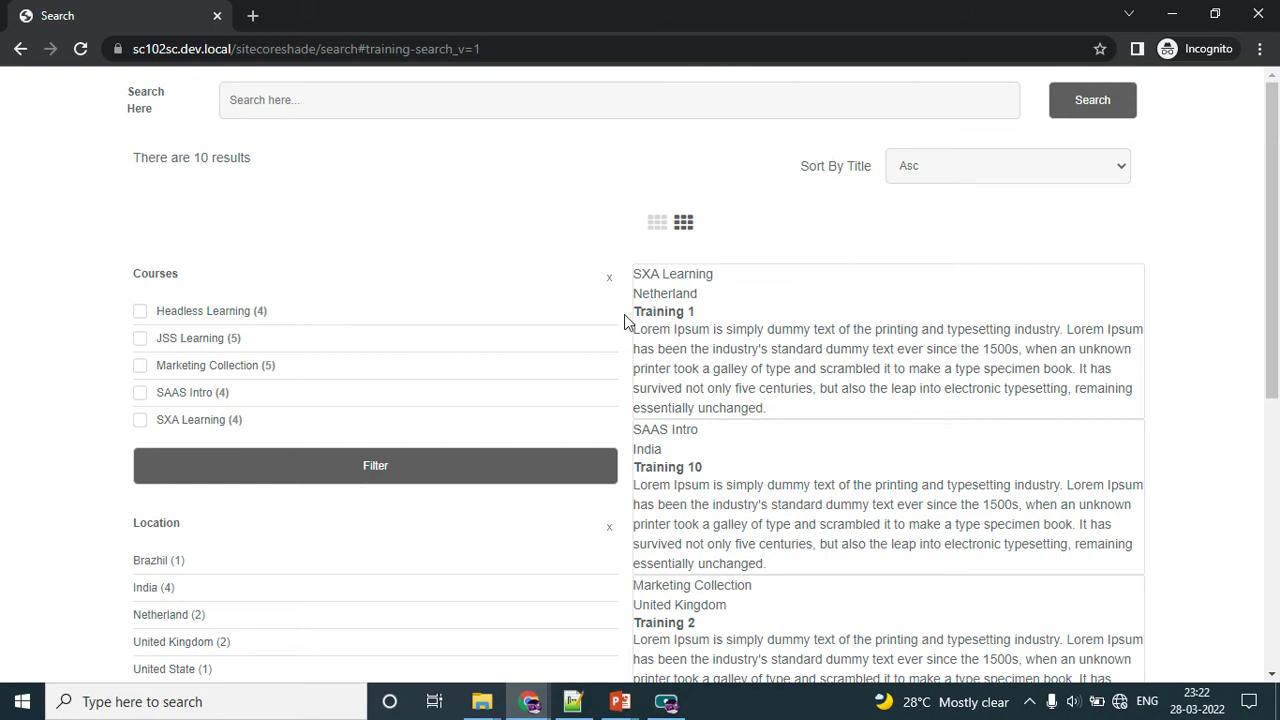
click(657, 224)
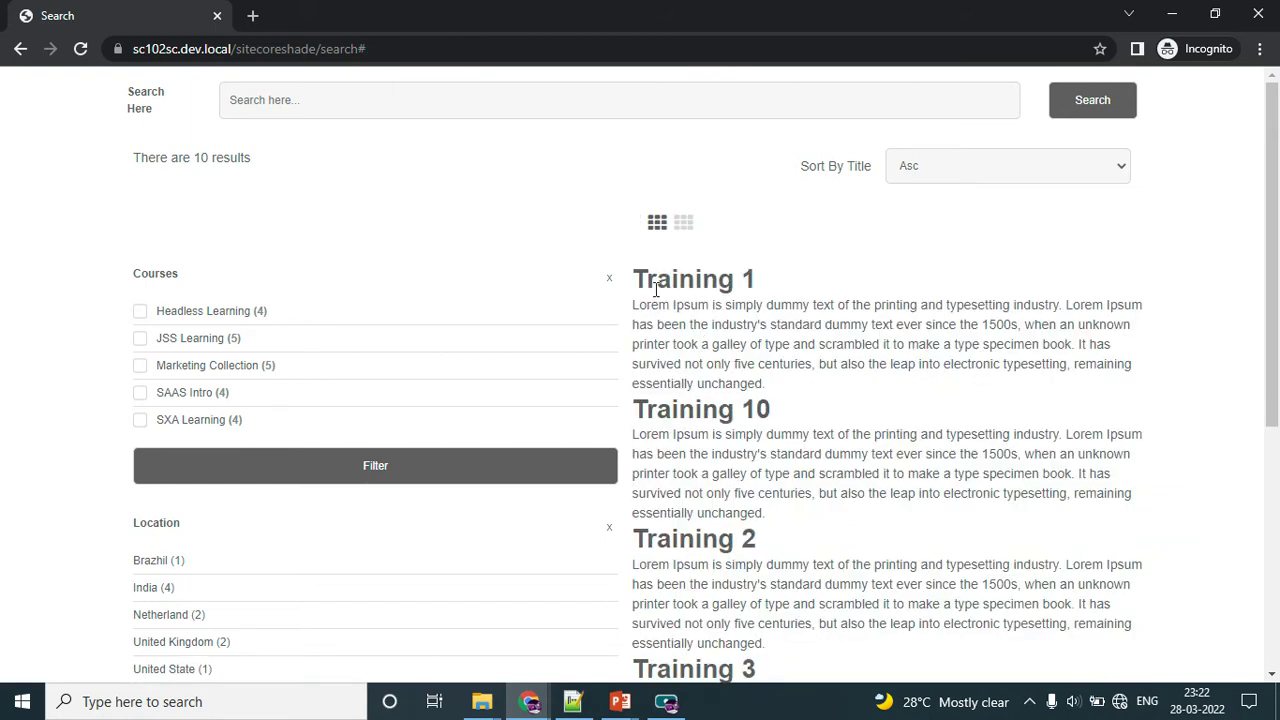
drag(633, 278, 775, 289)
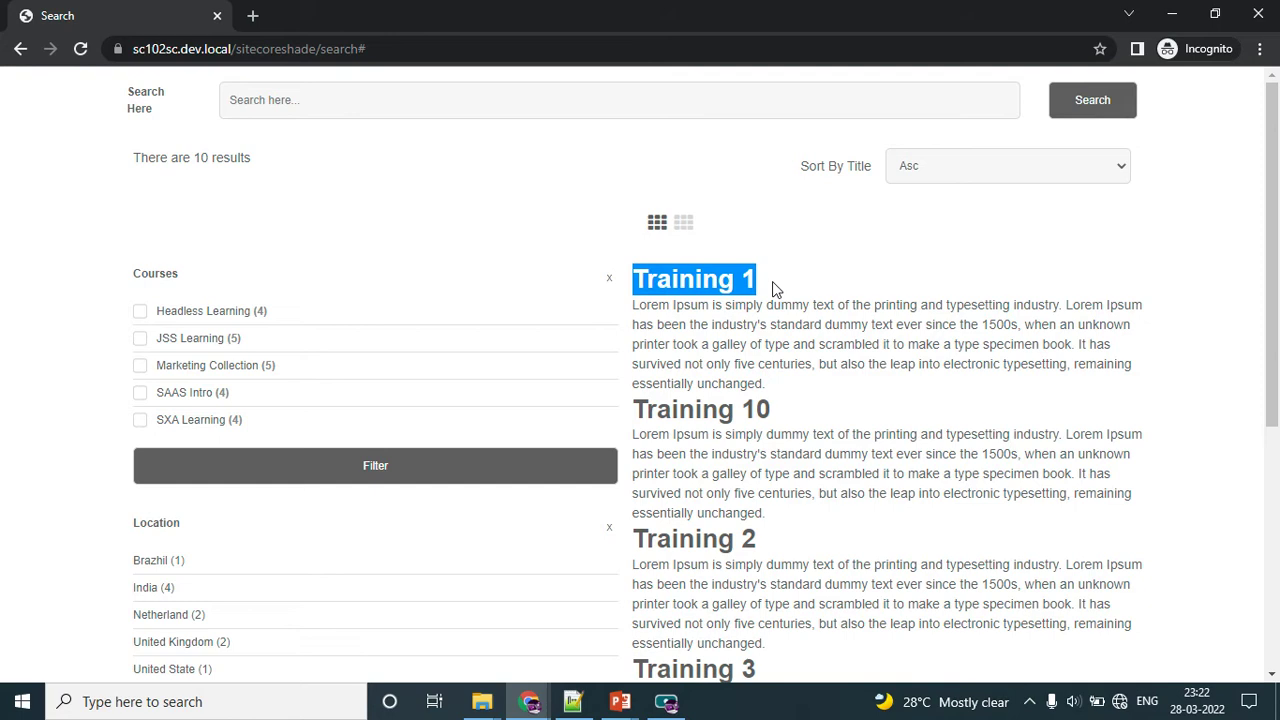
click(768, 287)
click(685, 224)
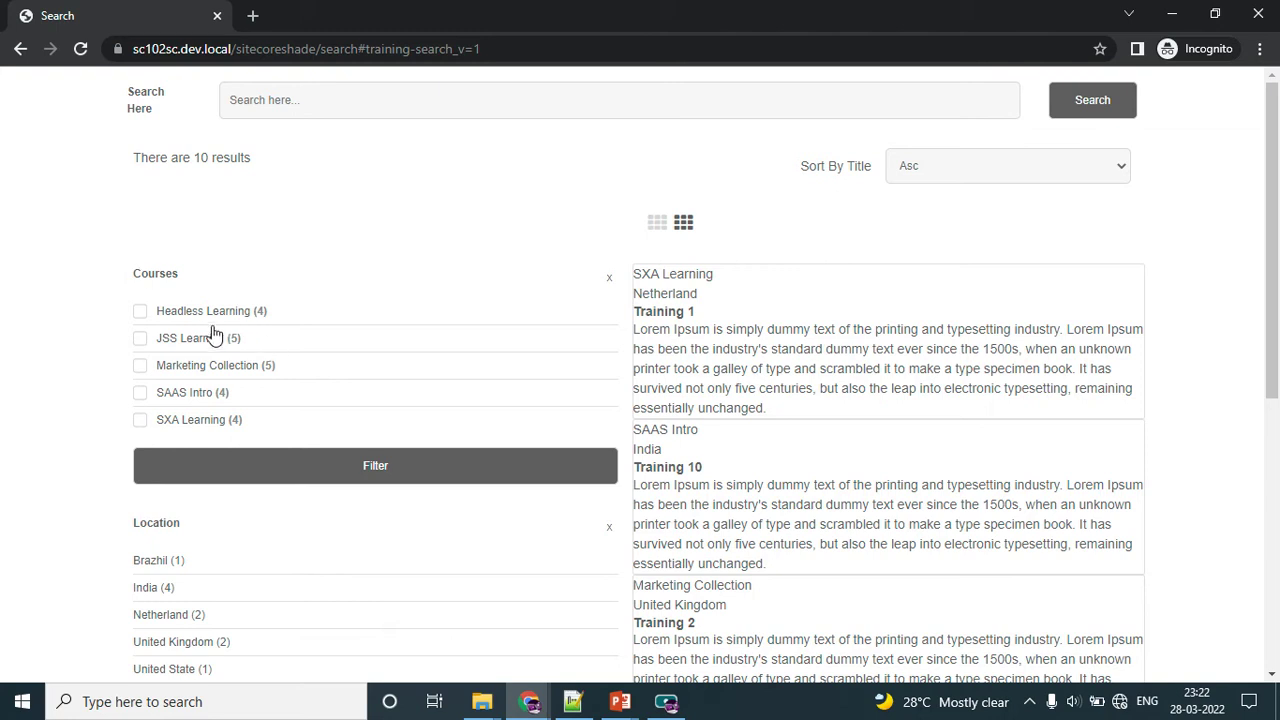
scroll(283, 265, down, 1)
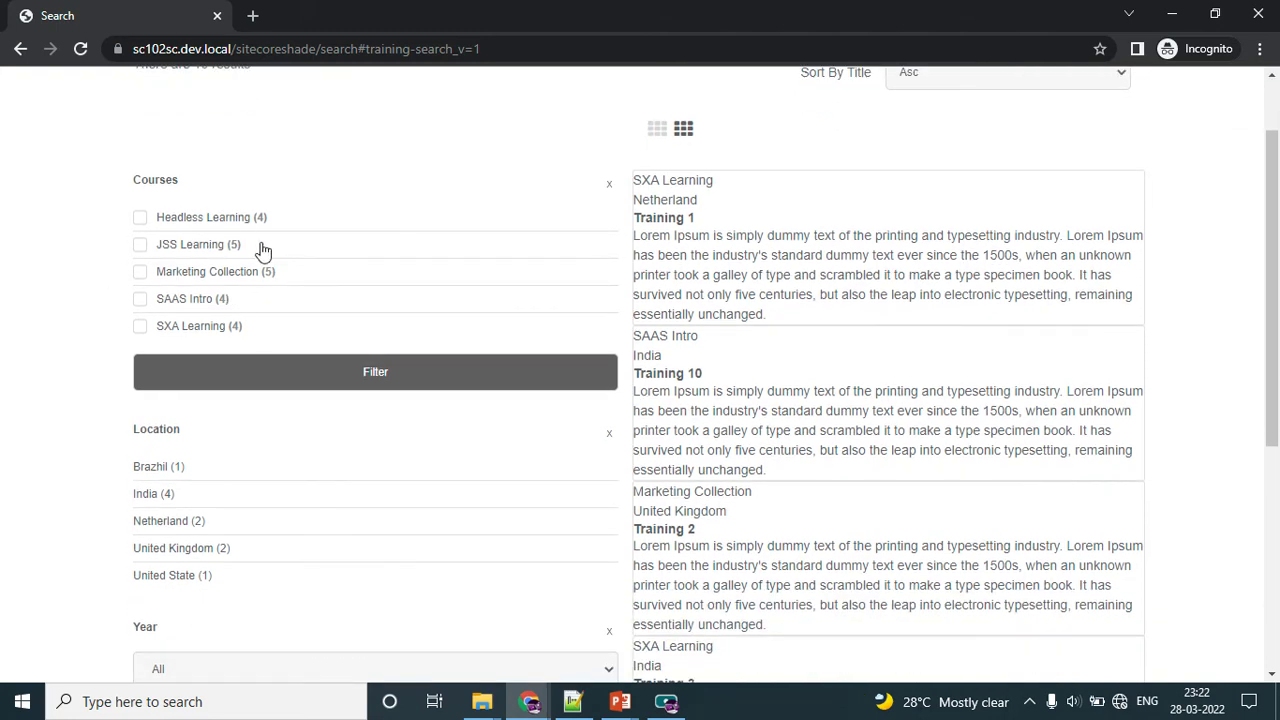
click(139, 218)
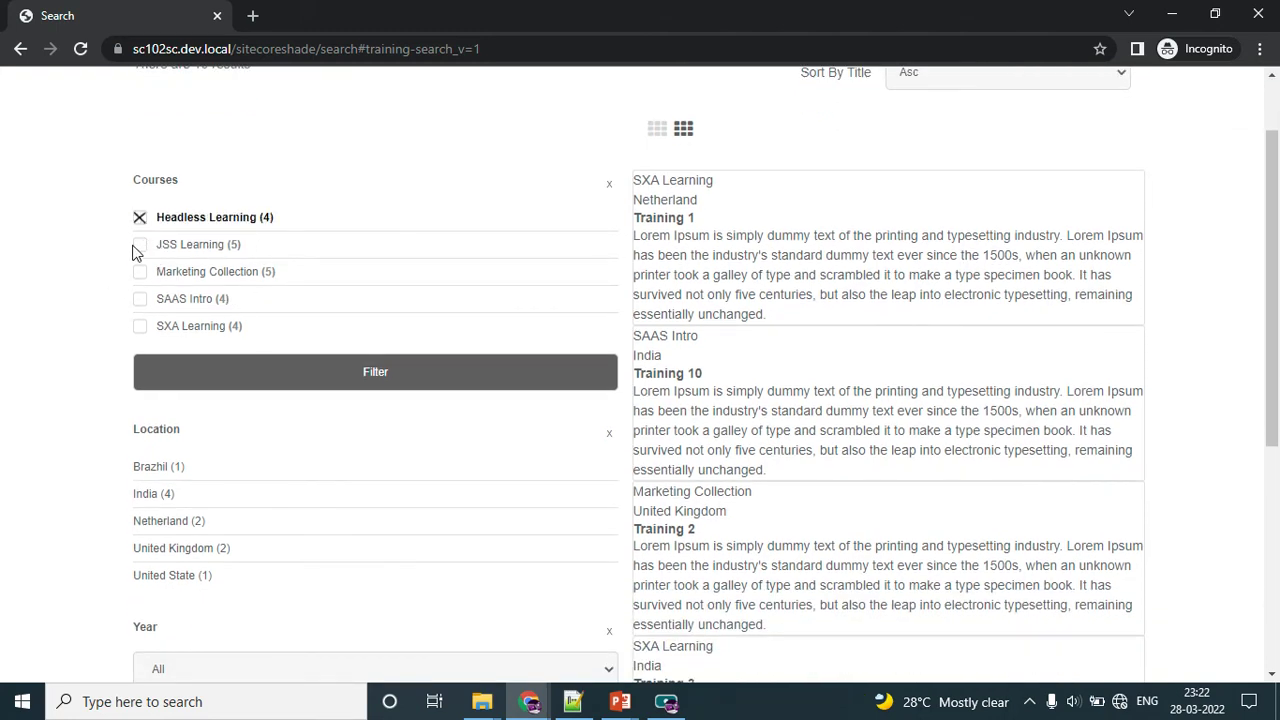
click(139, 246)
click(141, 273)
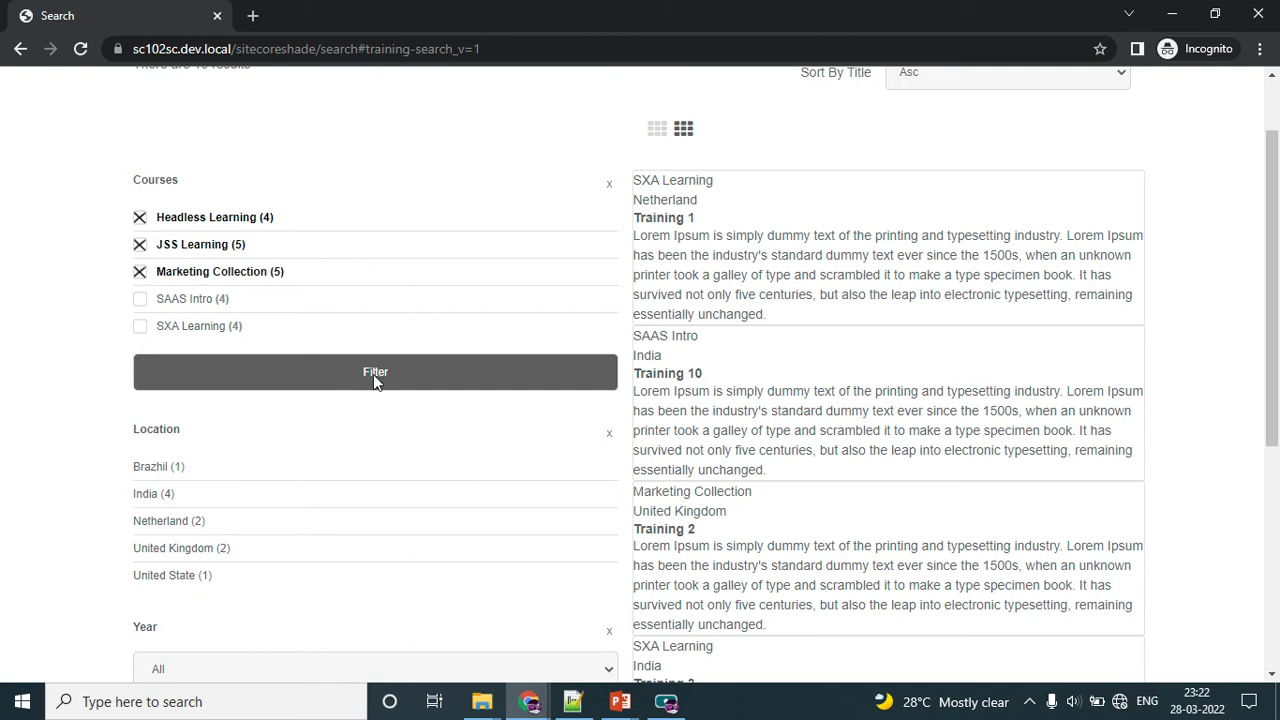
click(375, 378)
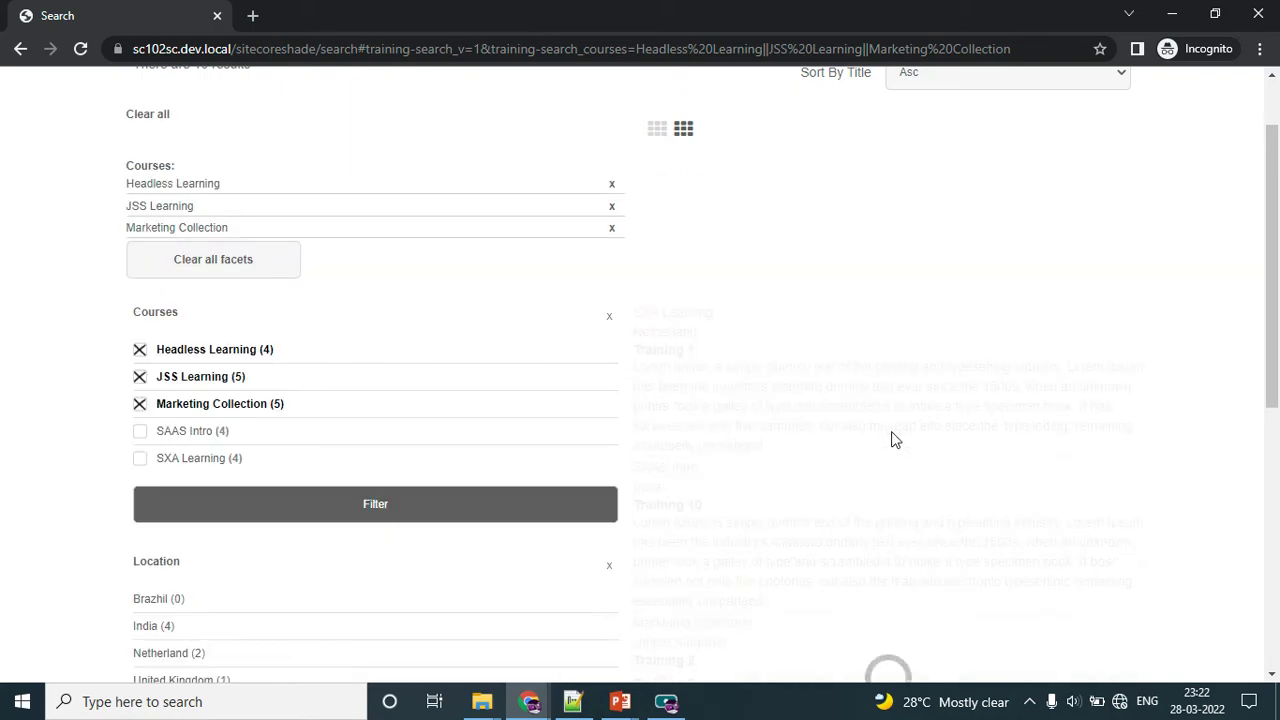
scroll(820, 357, up, 1)
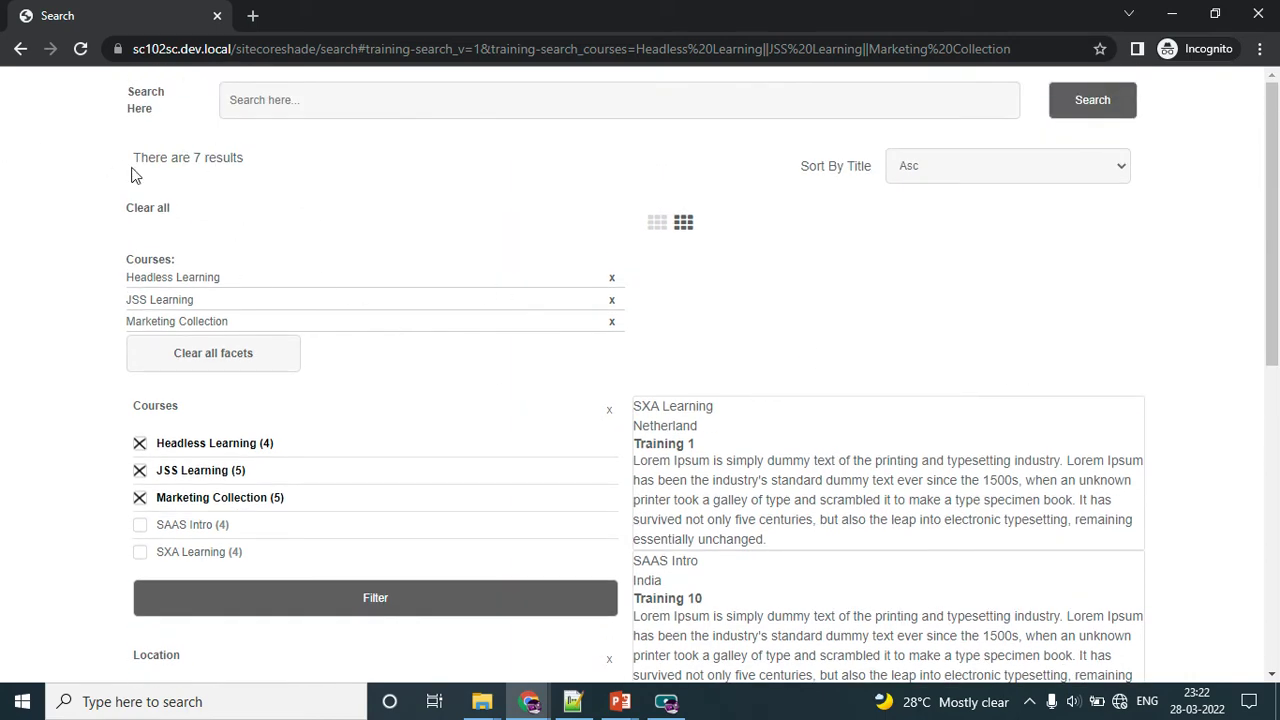
scroll(920, 392, down, 7)
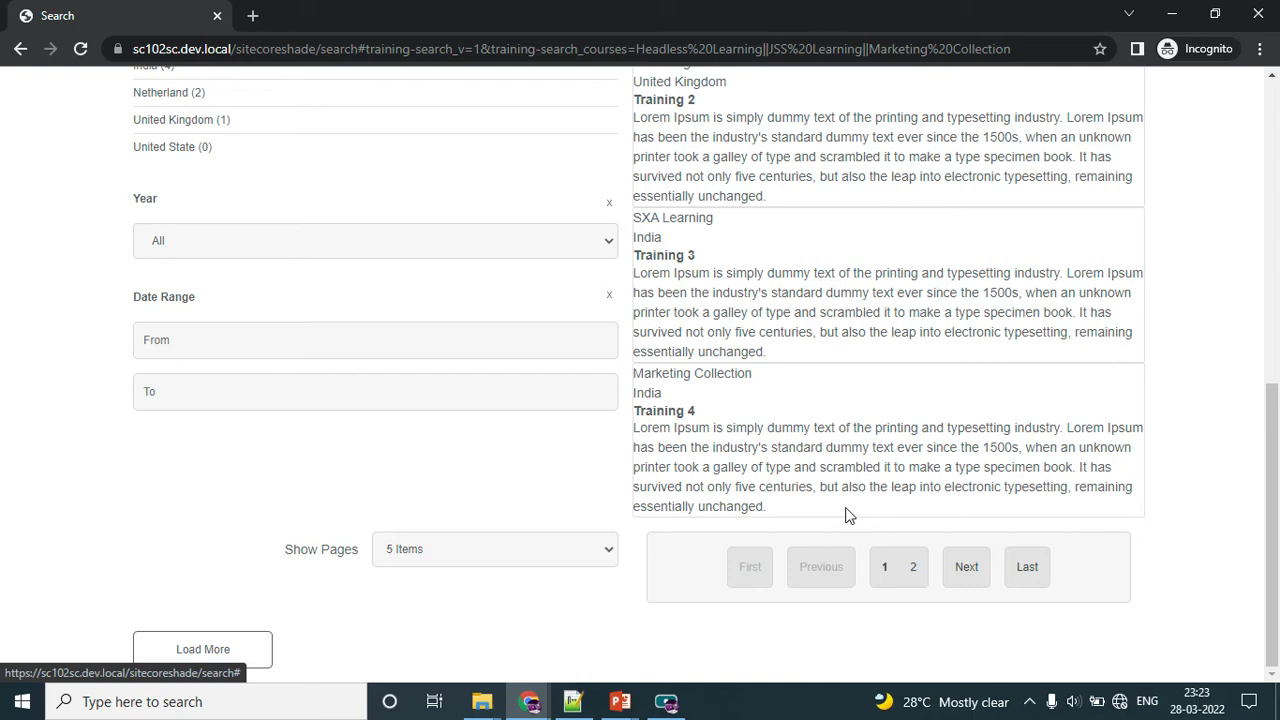
scroll(946, 457, up, 5)
scroll(594, 314, up, 2)
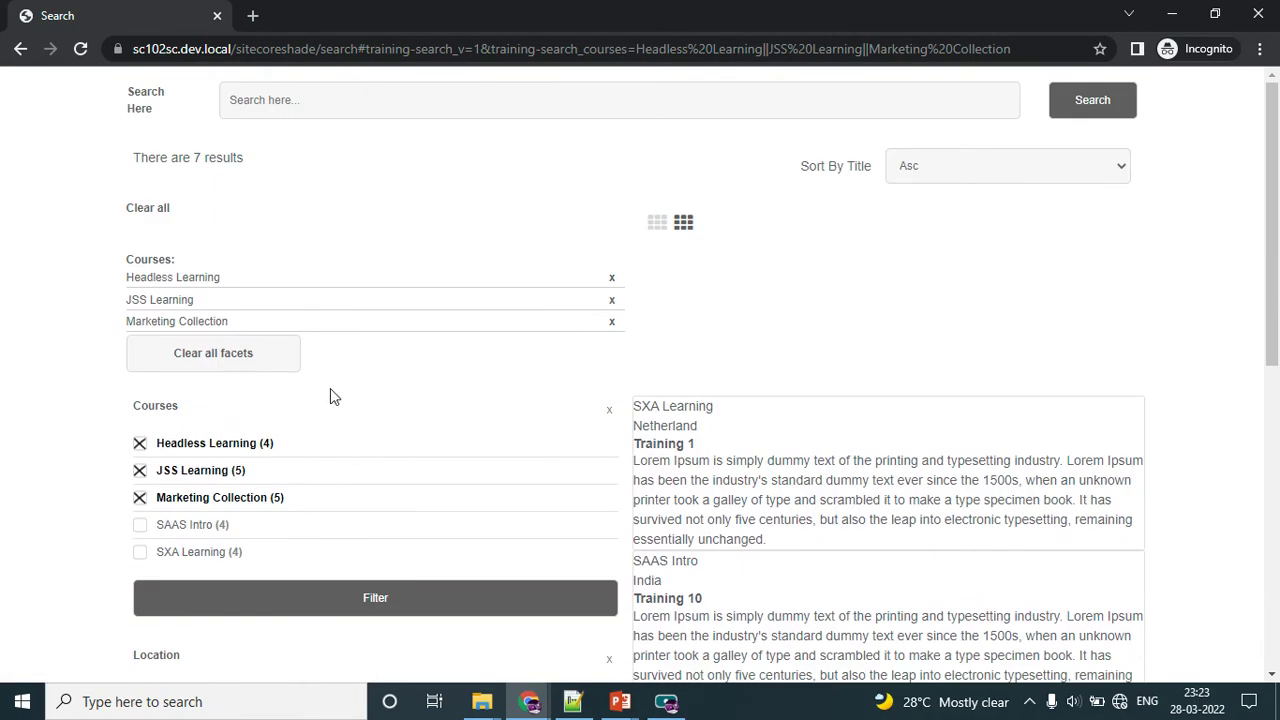
click(249, 364)
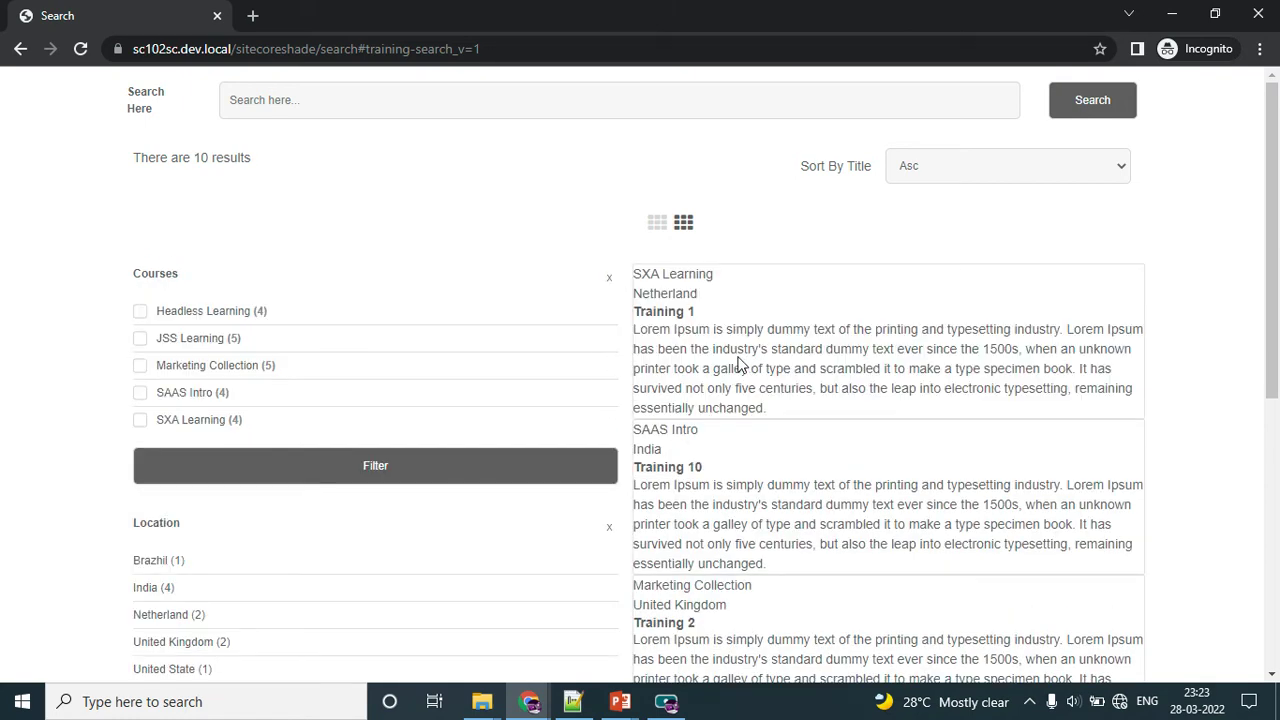
Return to plain heading style and filter by location India, United Kingdom, then United State
click(655, 224)
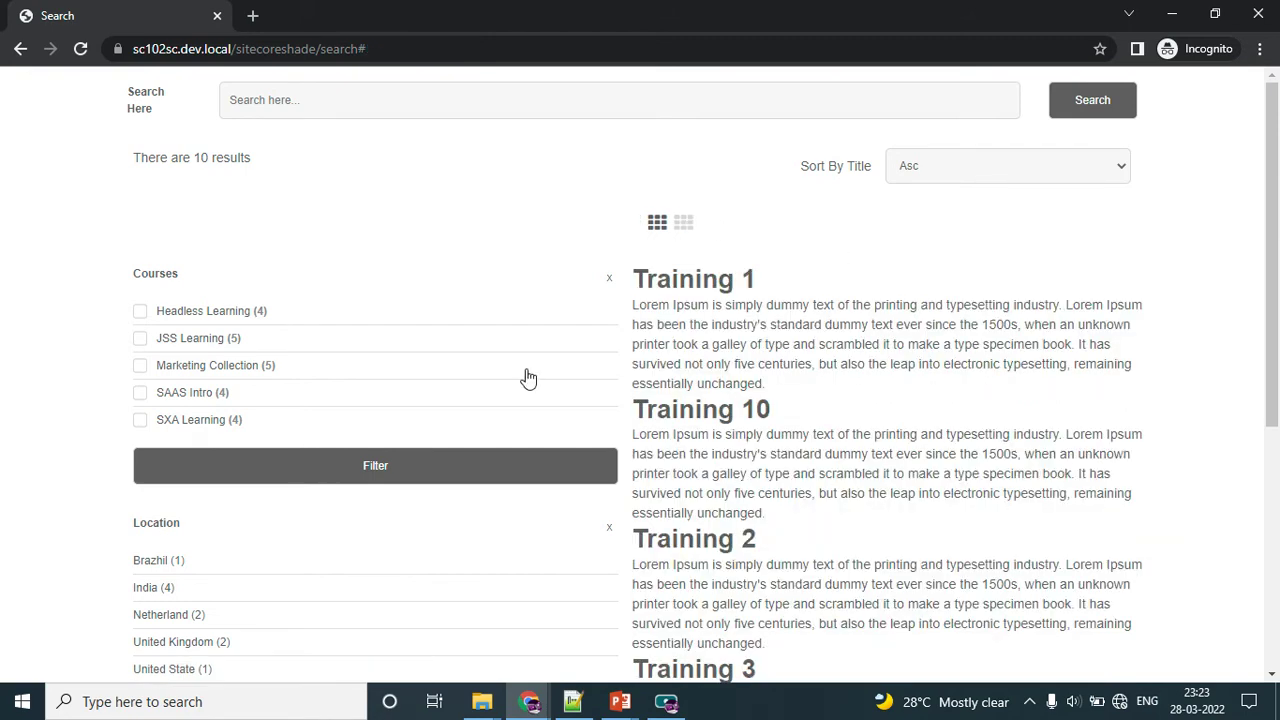
scroll(526, 374, down, 2)
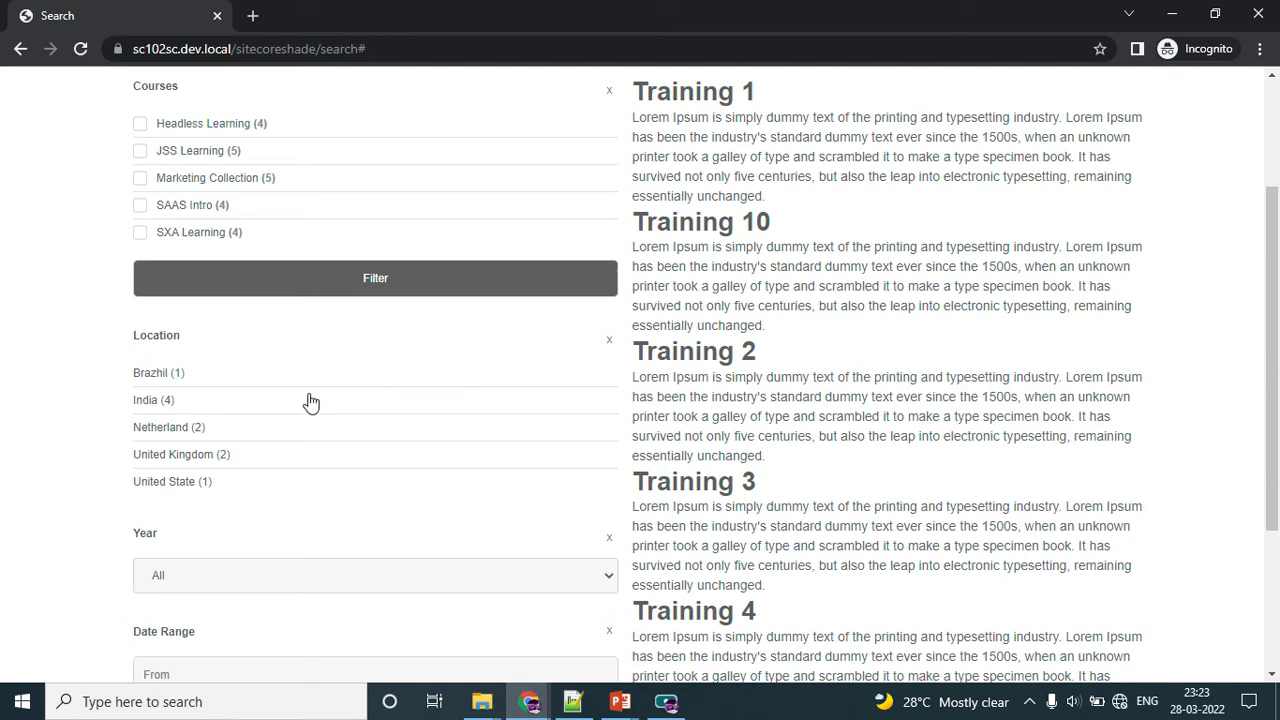
click(188, 404)
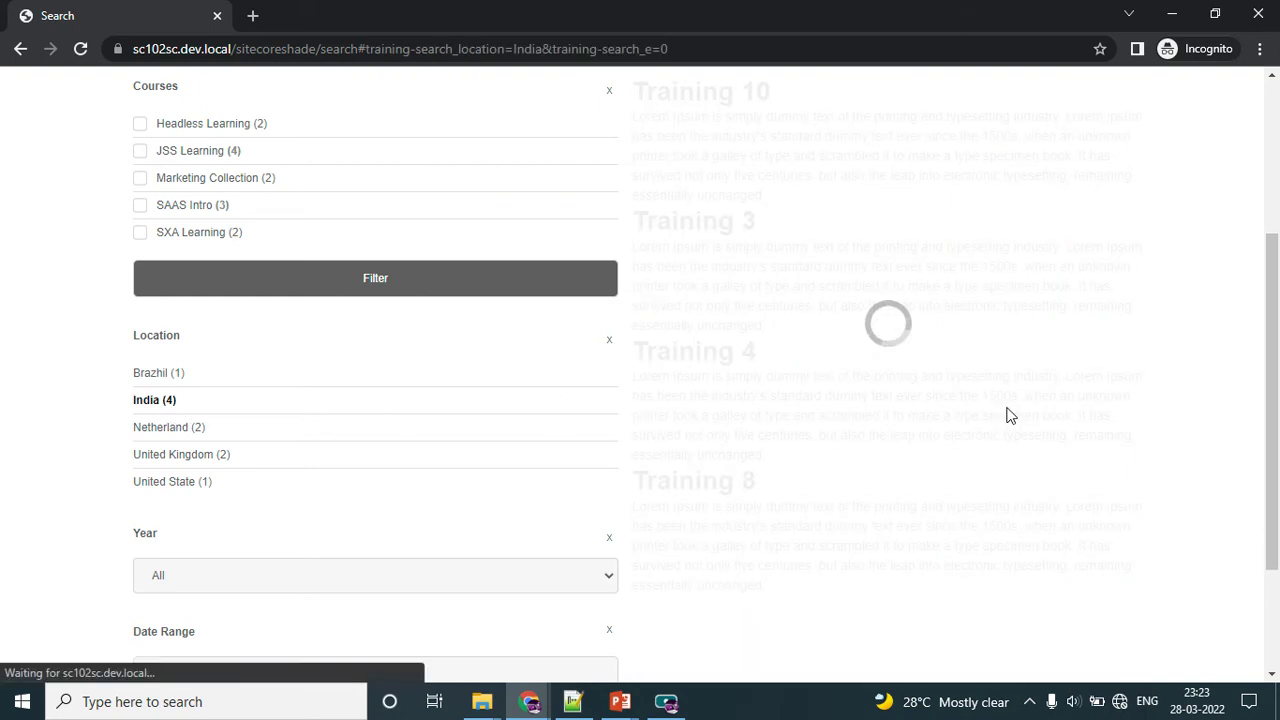
scroll(1006, 421, down, 2)
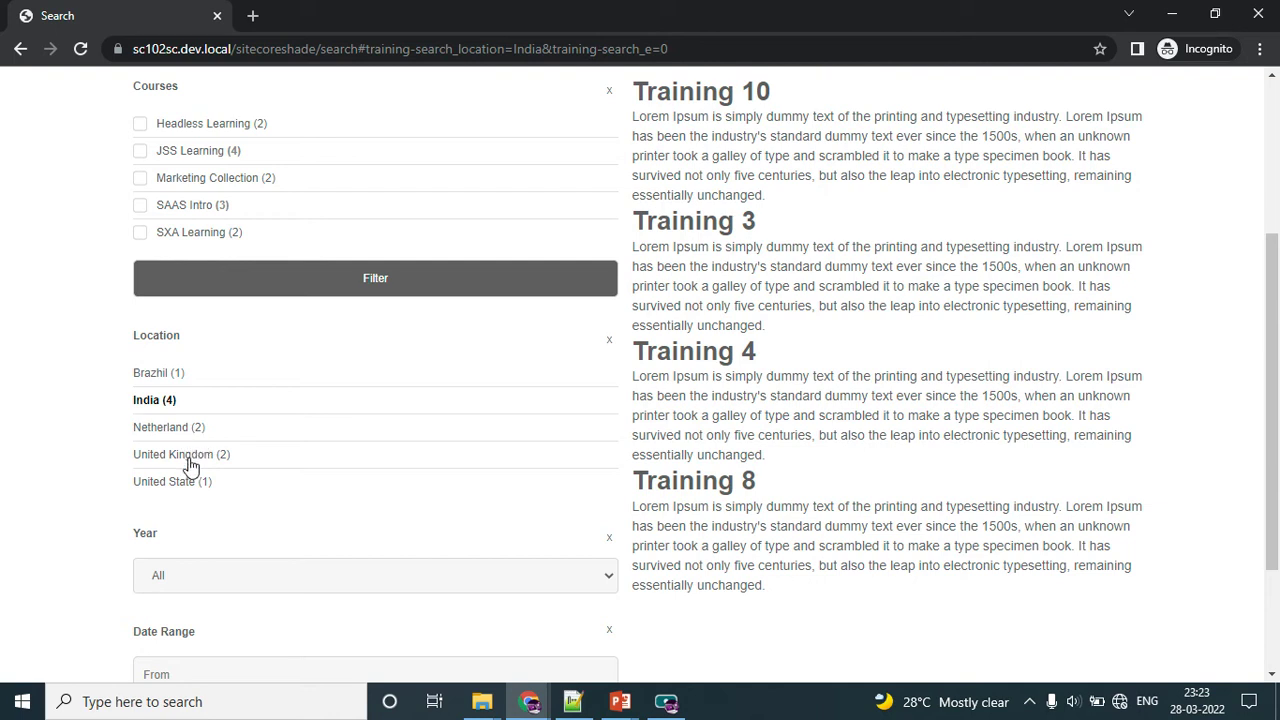
click(190, 465)
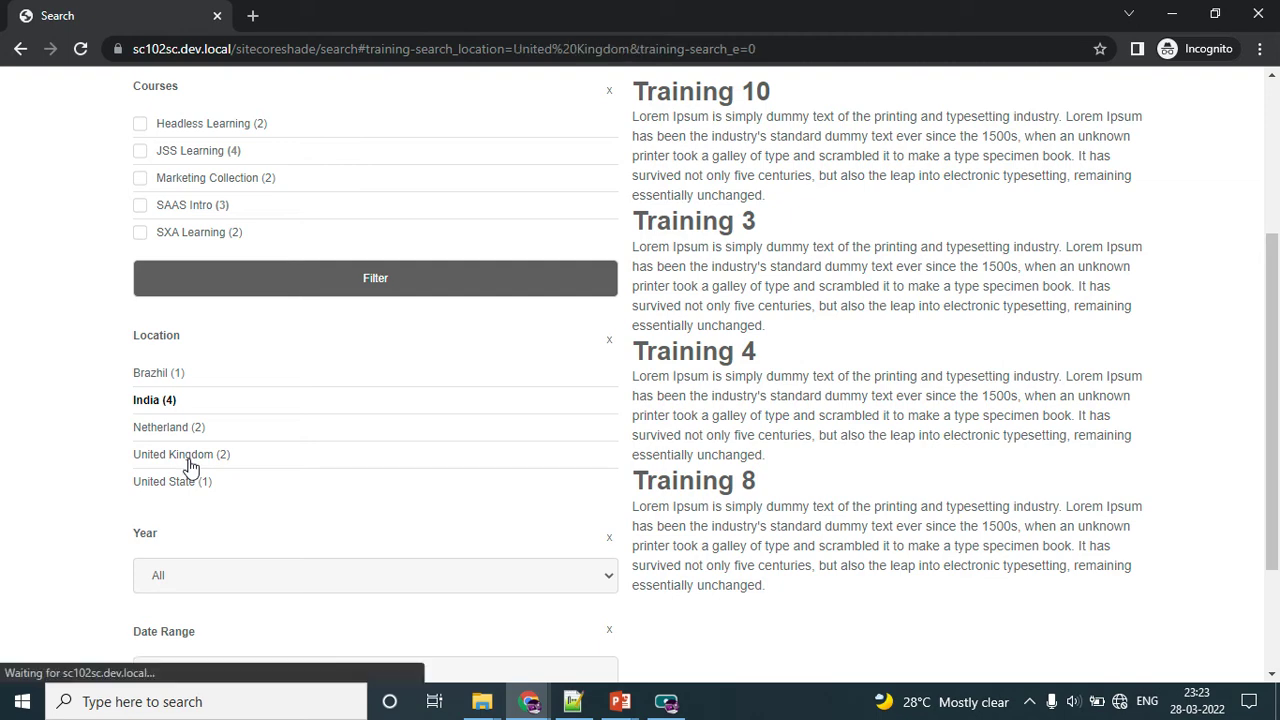
scroll(780, 510, up, 3)
scroll(780, 510, down, 3)
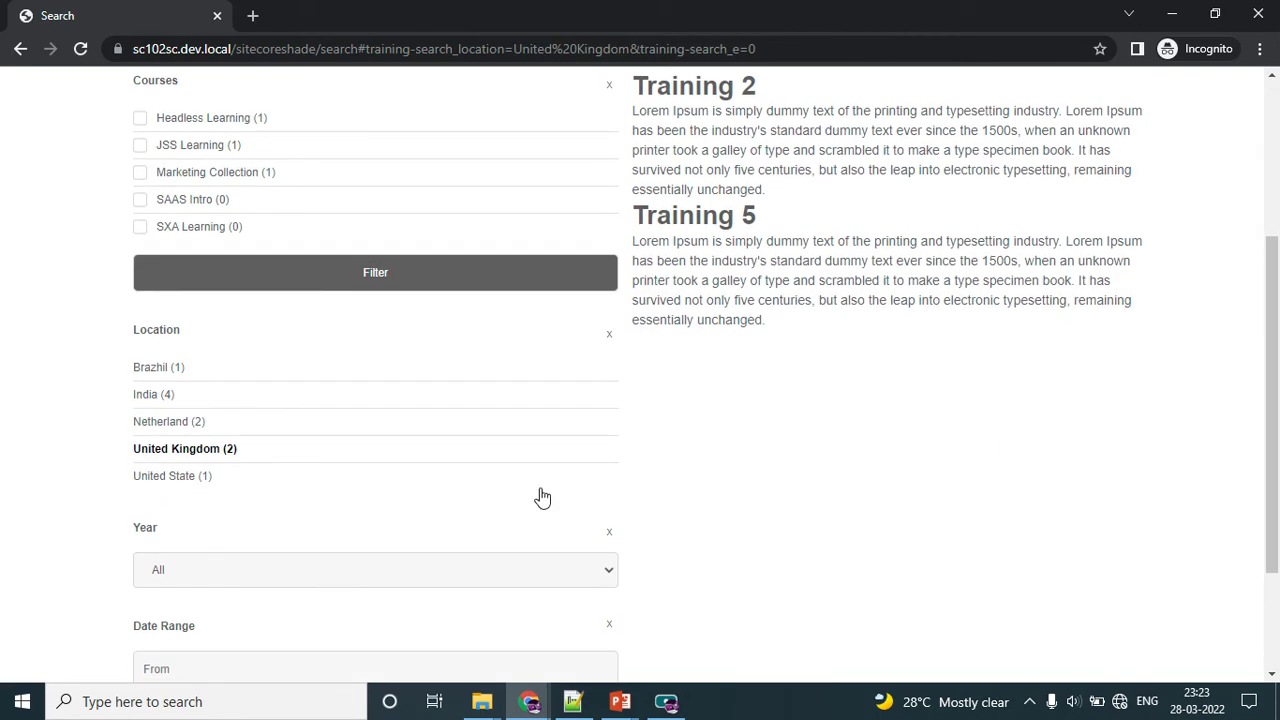
click(192, 481)
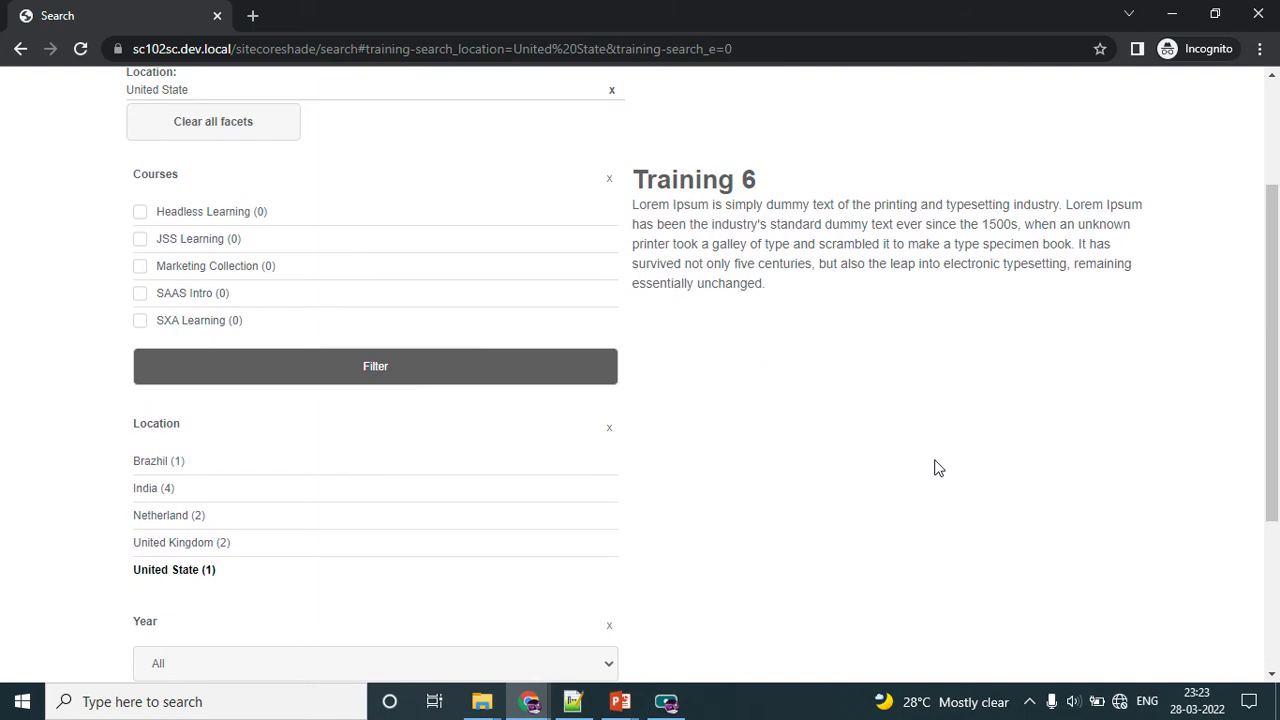
Clear all facet filters so all 10 Training results are listed again
scroll(715, 400, down, 1)
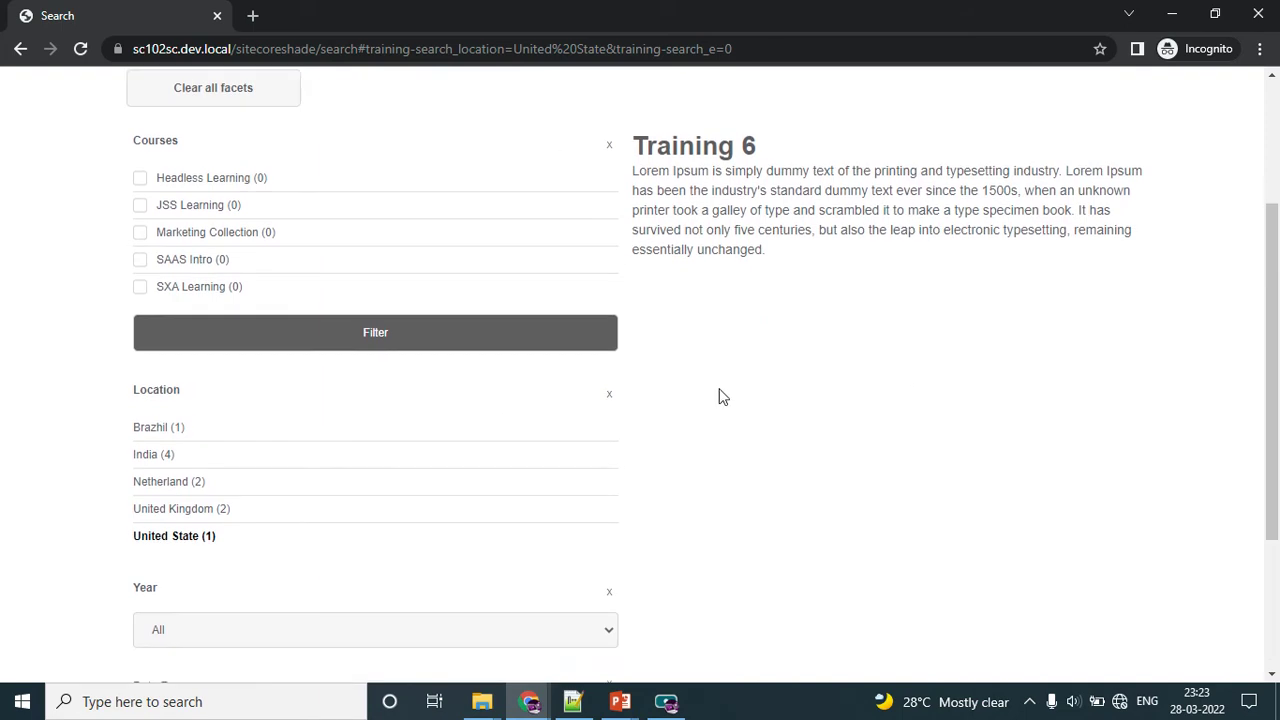
scroll(720, 397, down, 1)
scroll(720, 397, up, 2)
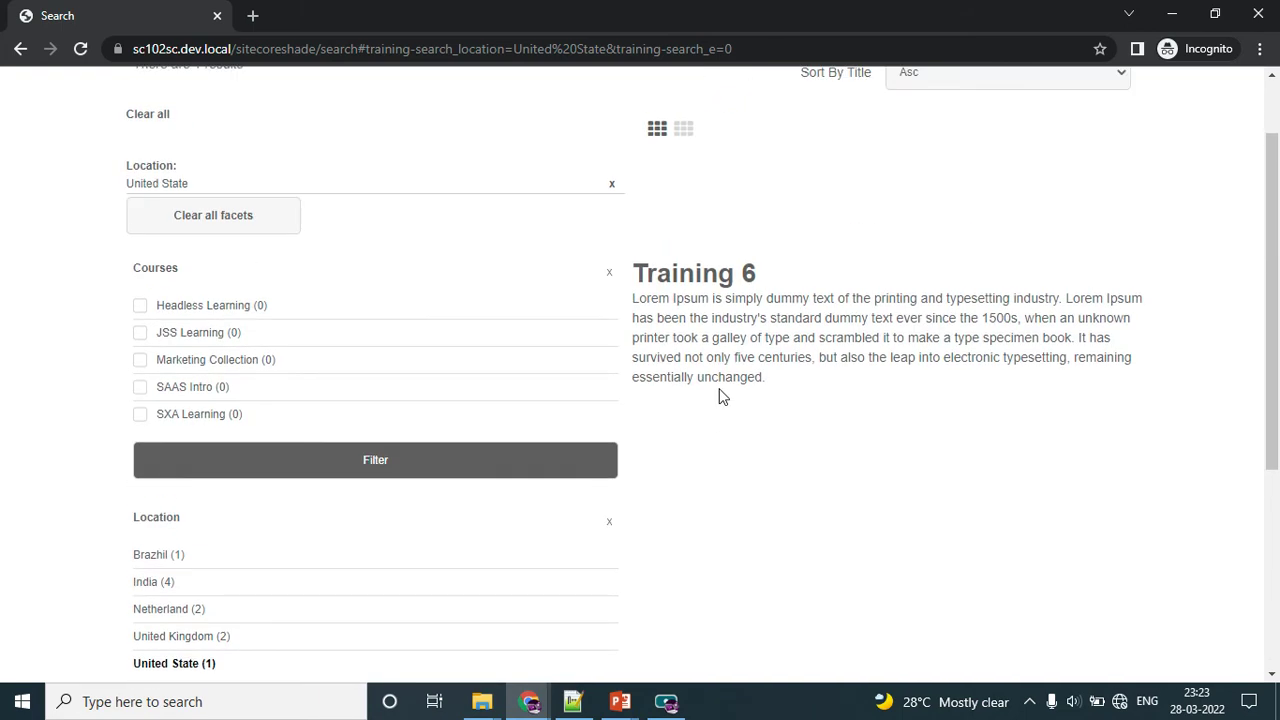
click(225, 217)
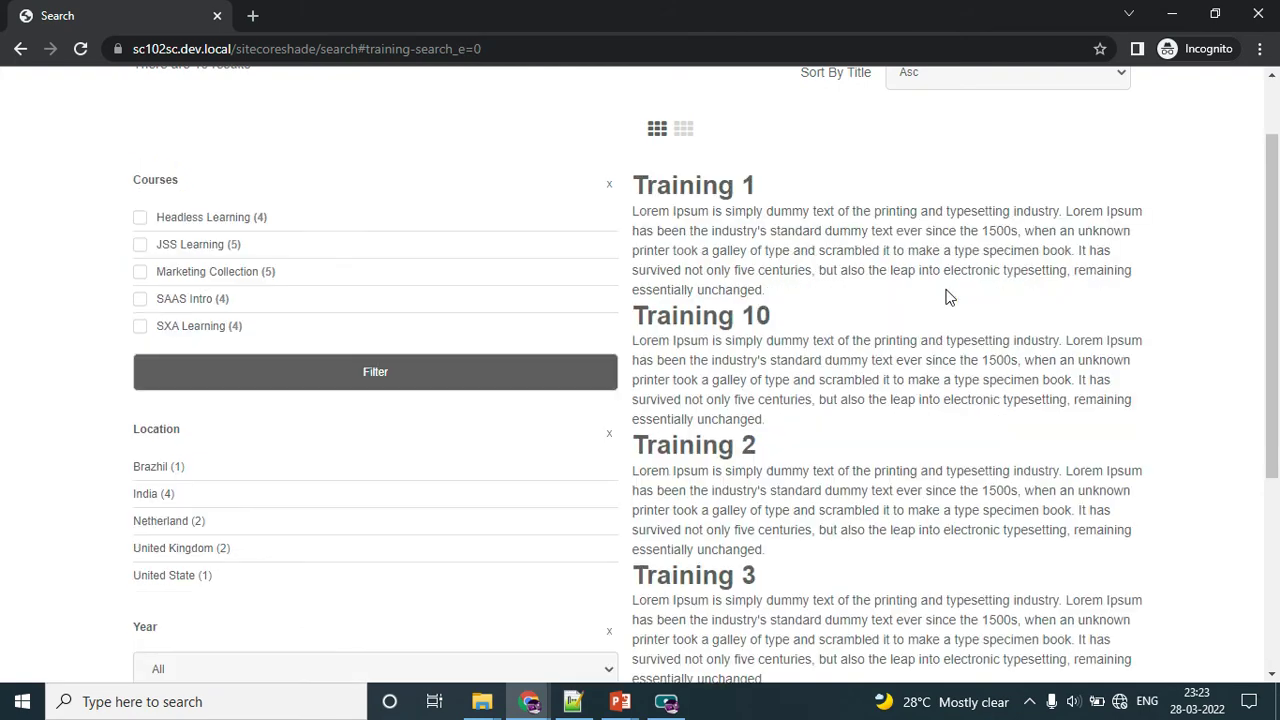
scroll(949, 297, down, 3)
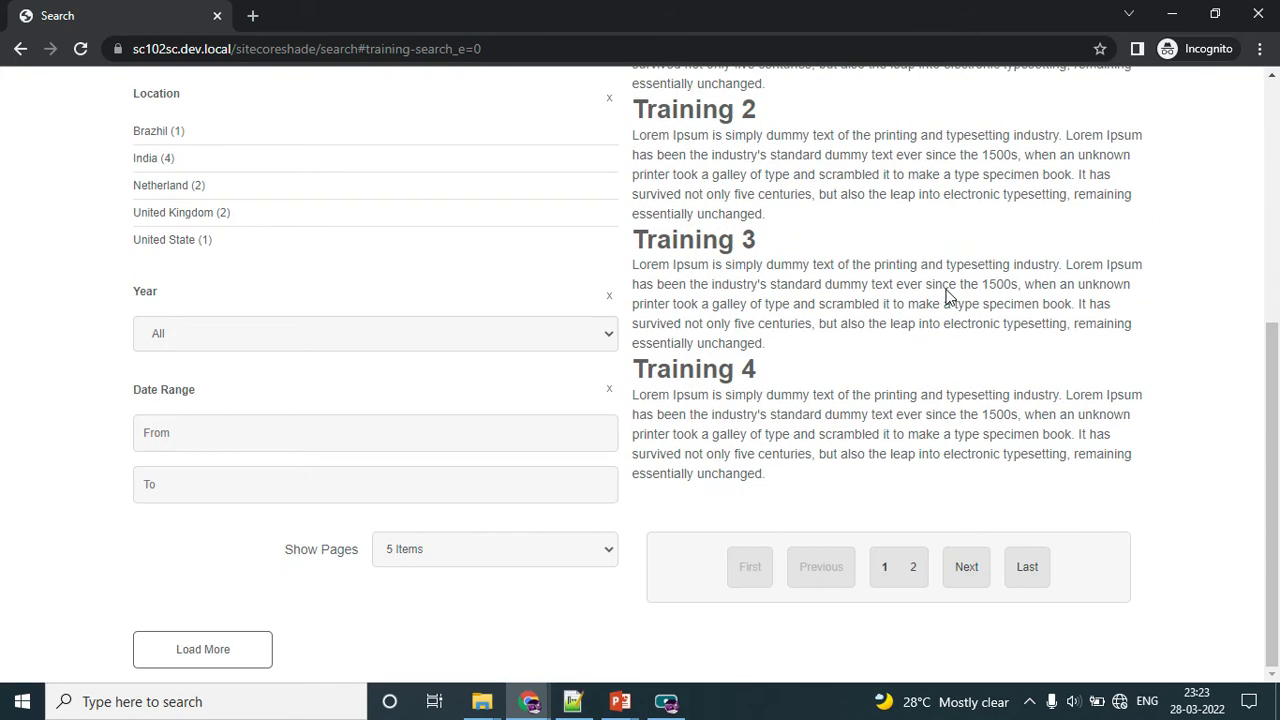
click(270, 347)
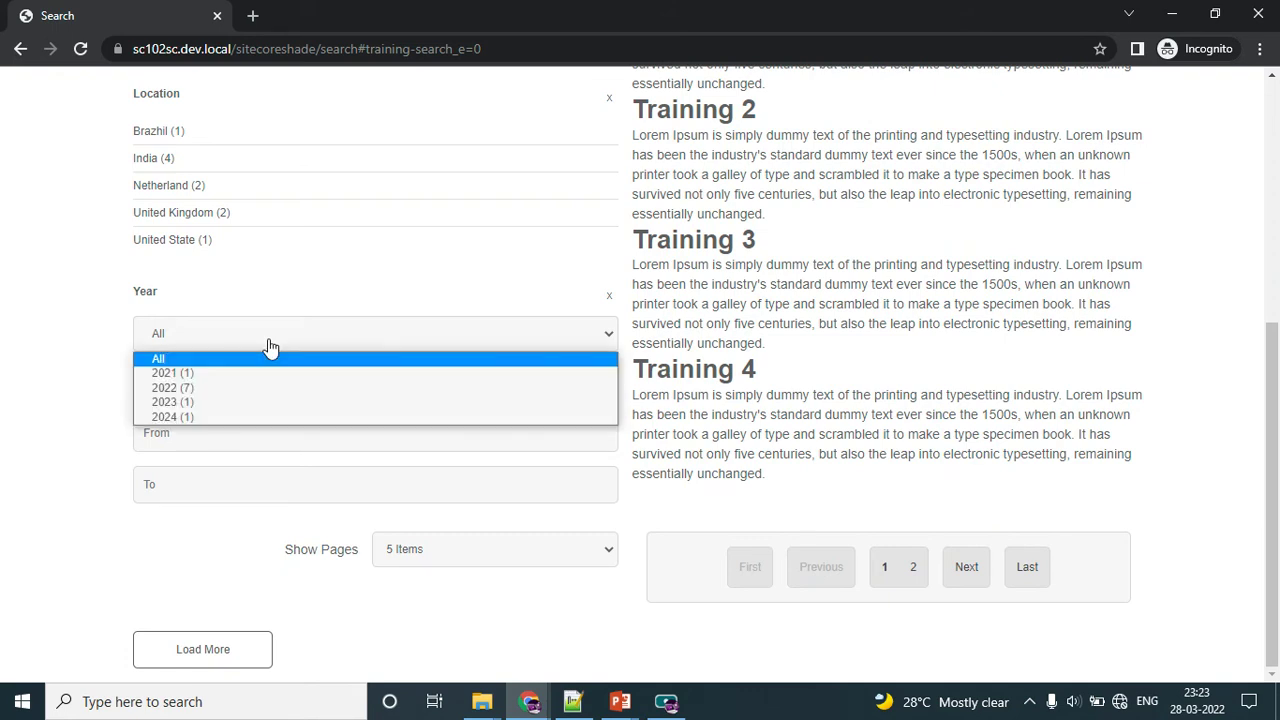
click(241, 416)
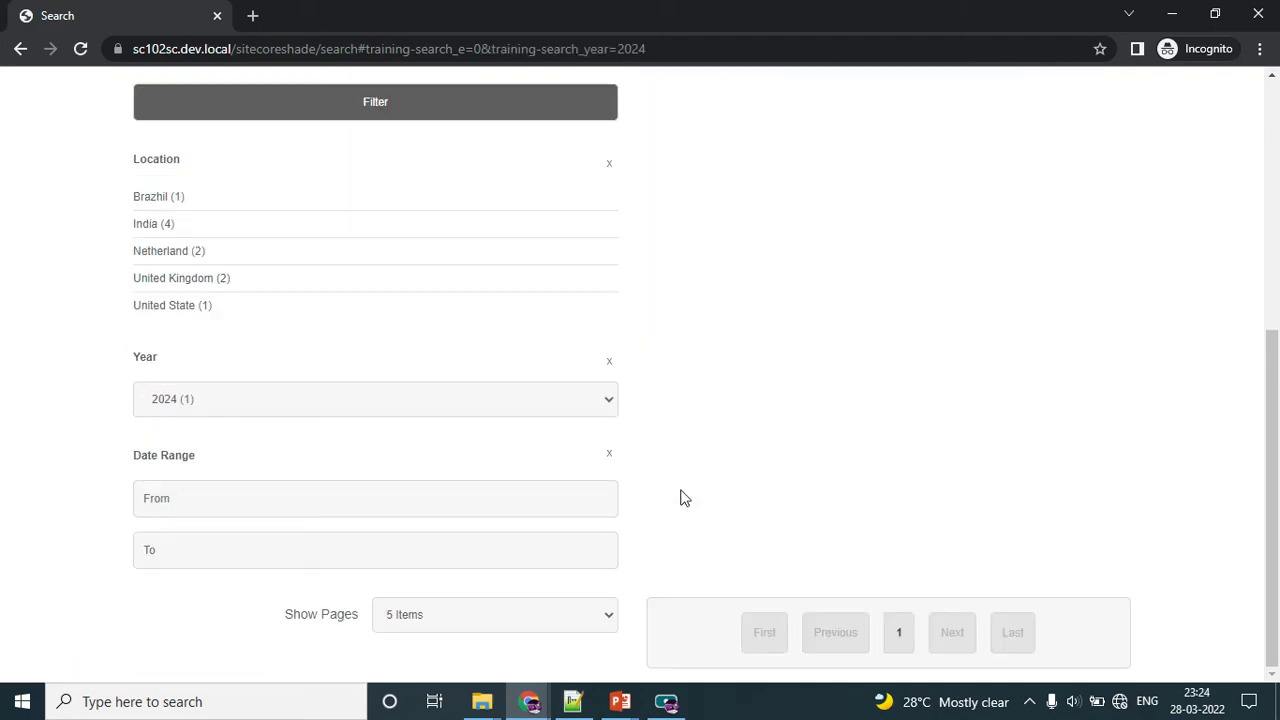
scroll(685, 497, down, 4)
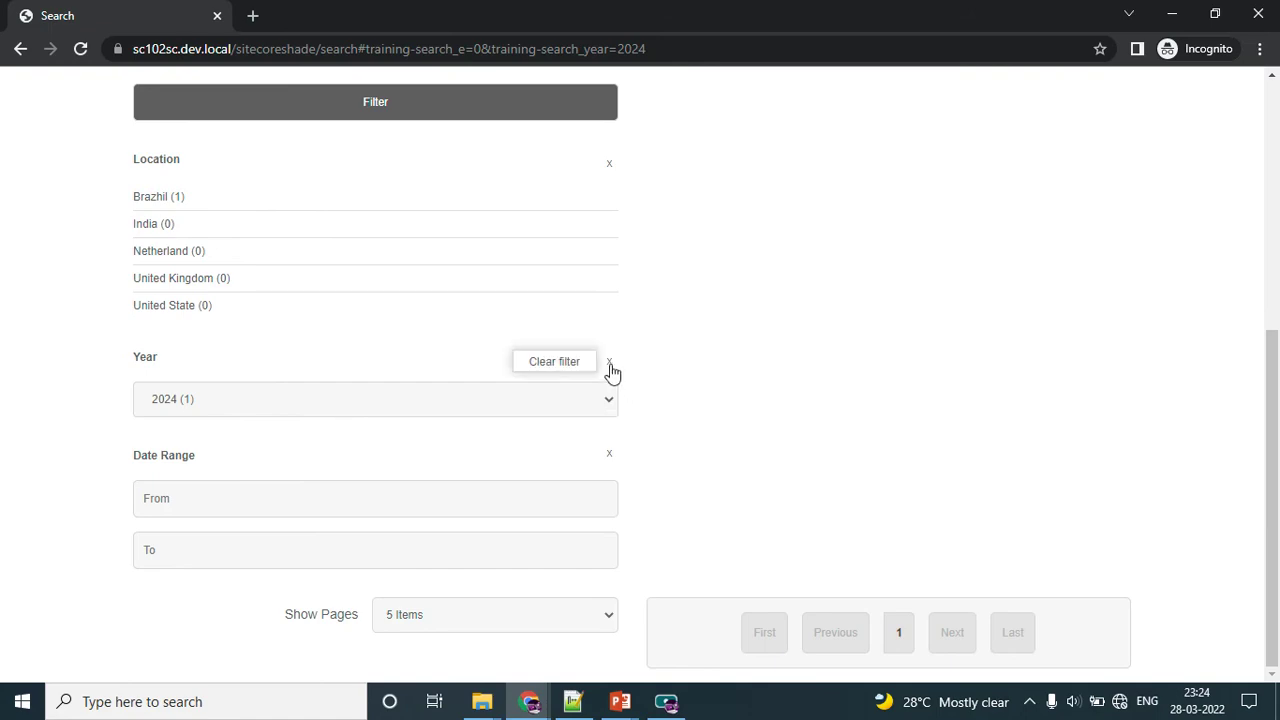
scroll(640, 400, up, 5)
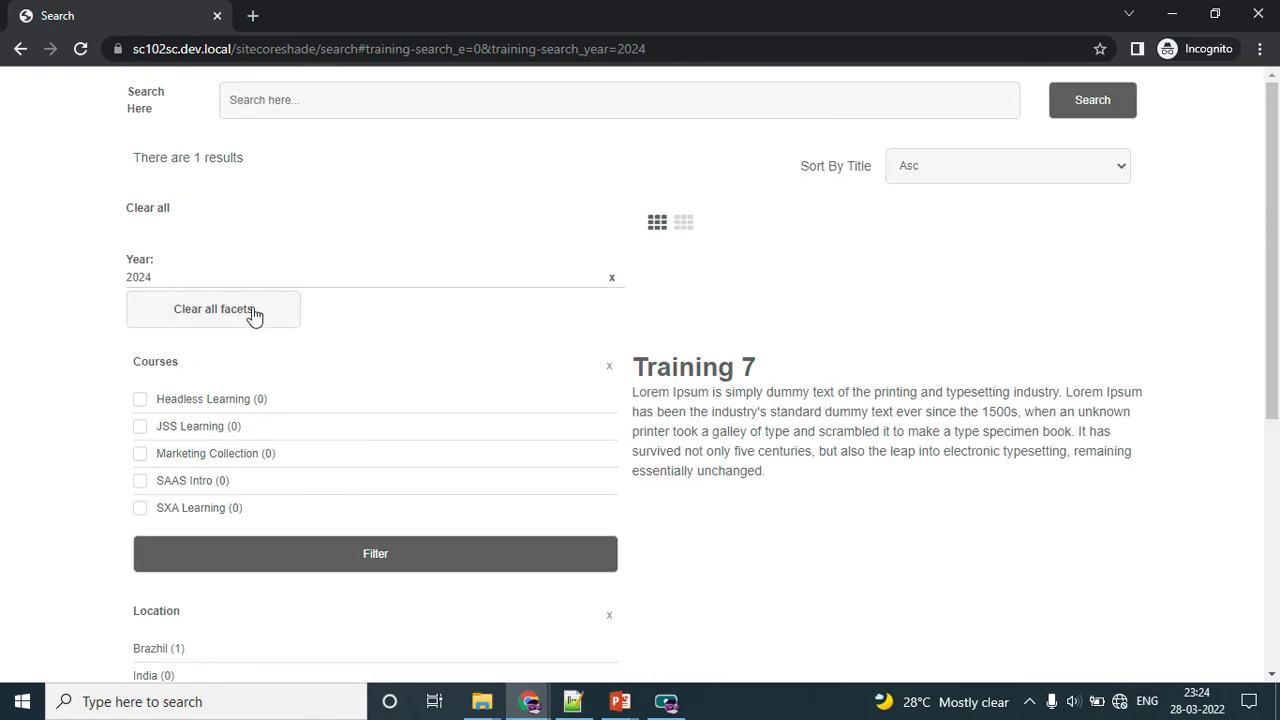
scroll(691, 449, down, 5)
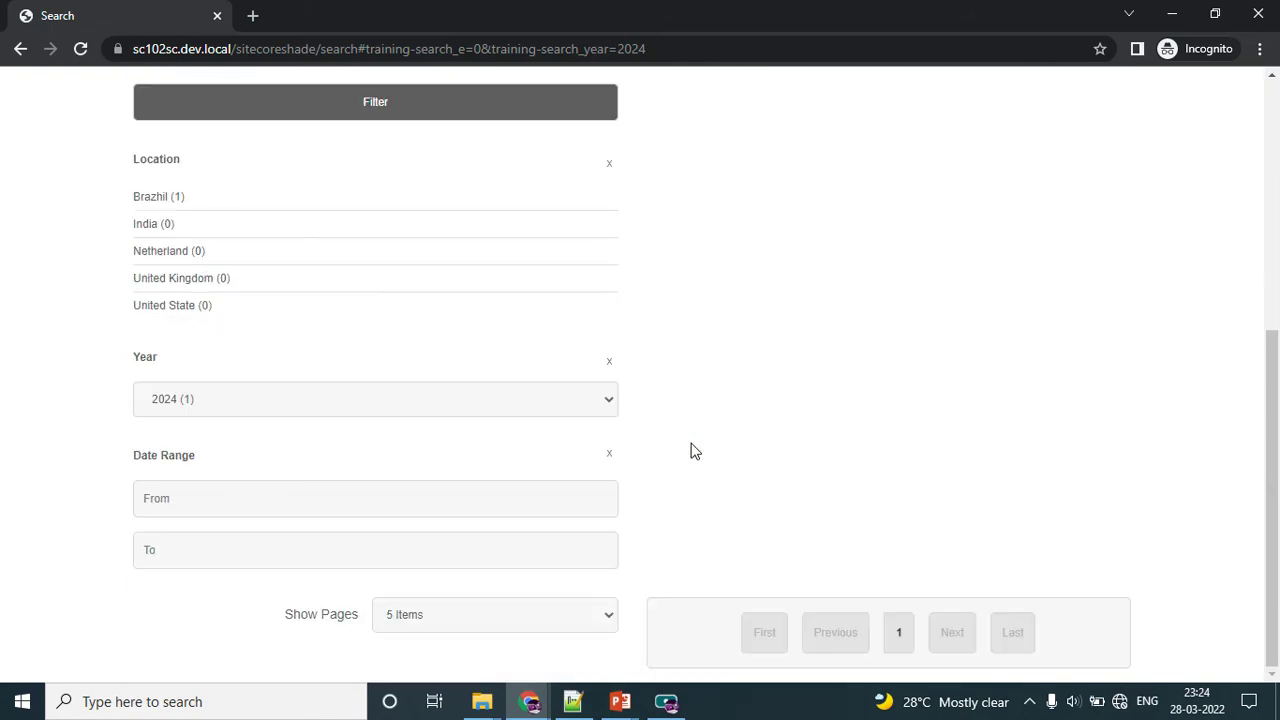
click(609, 364)
scroll(307, 408, down, 1)
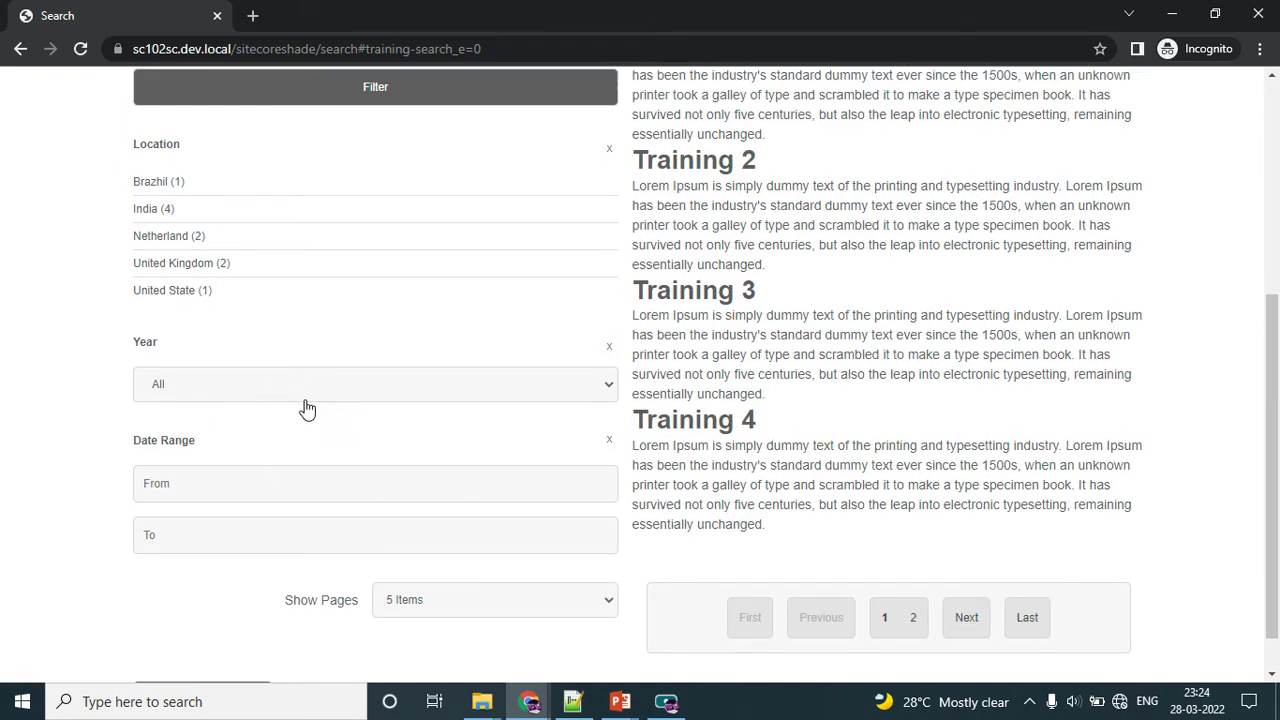
scroll(307, 408, down, 1)
click(185, 433)
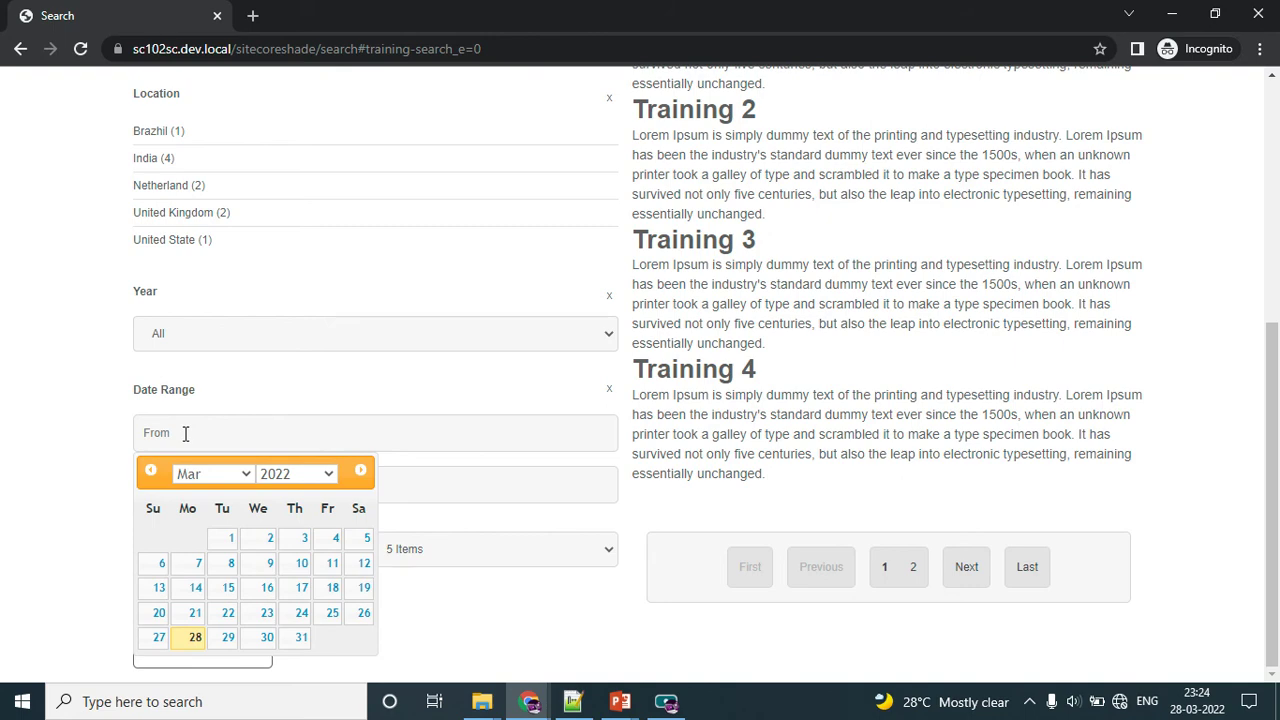
click(231, 538)
click(347, 487)
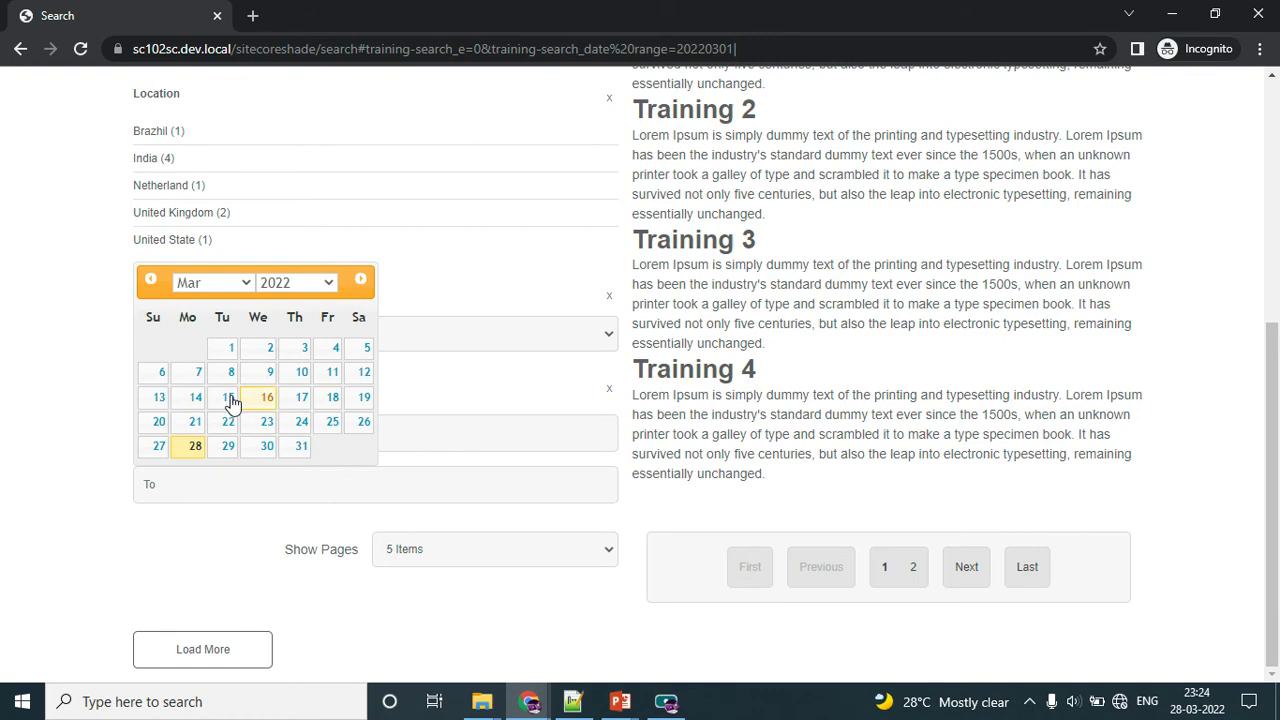
click(298, 381)
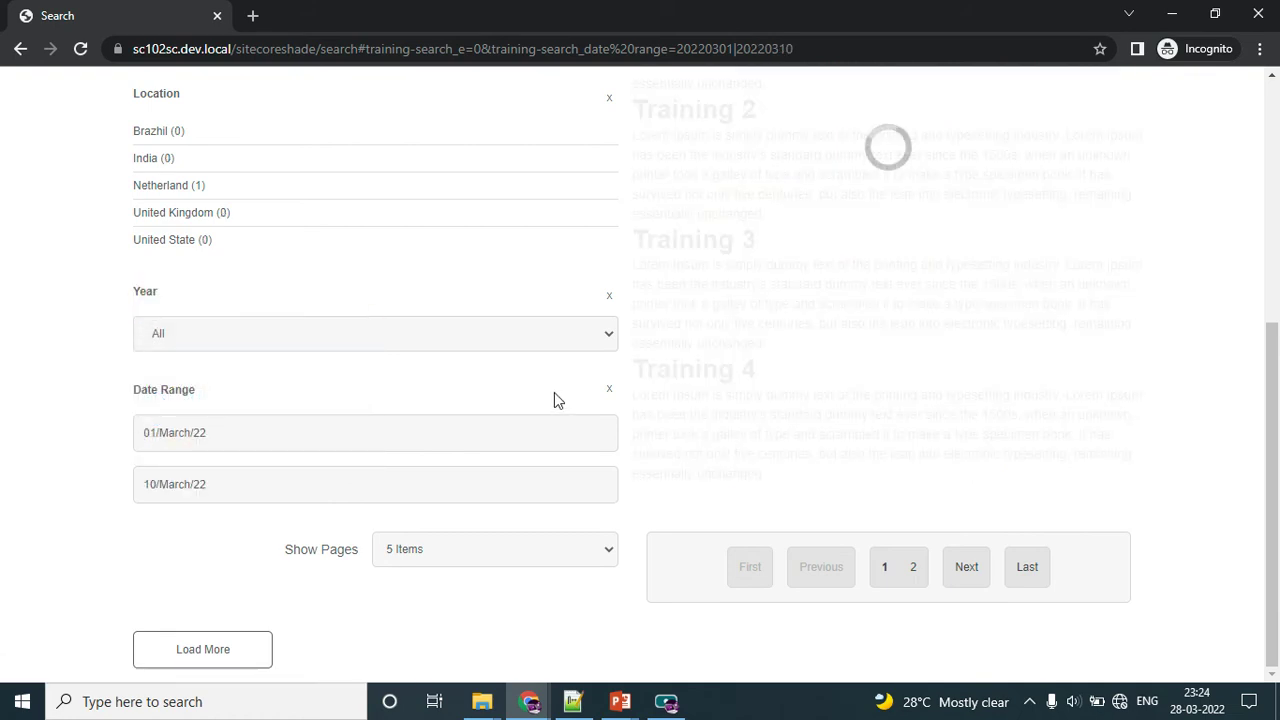
scroll(643, 425, up, 3)
scroll(930, 458, up, 2)
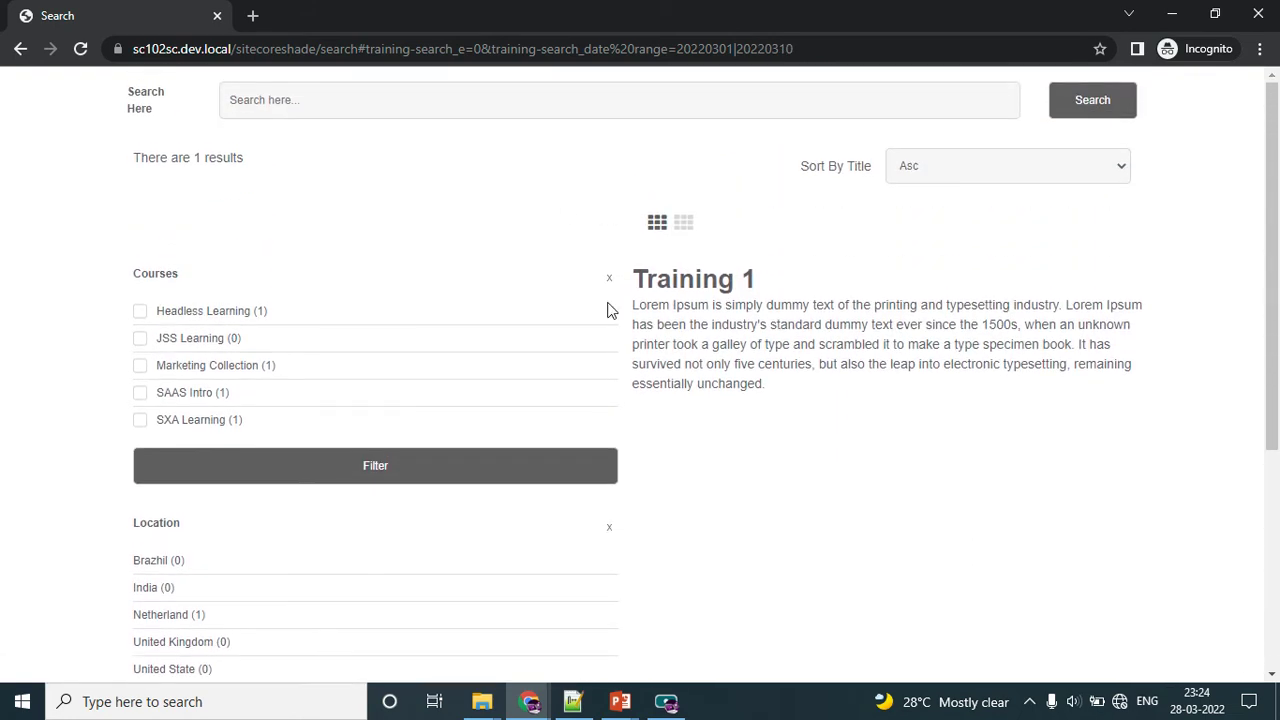
scroll(778, 348, down, 3)
scroll(778, 348, down, 1)
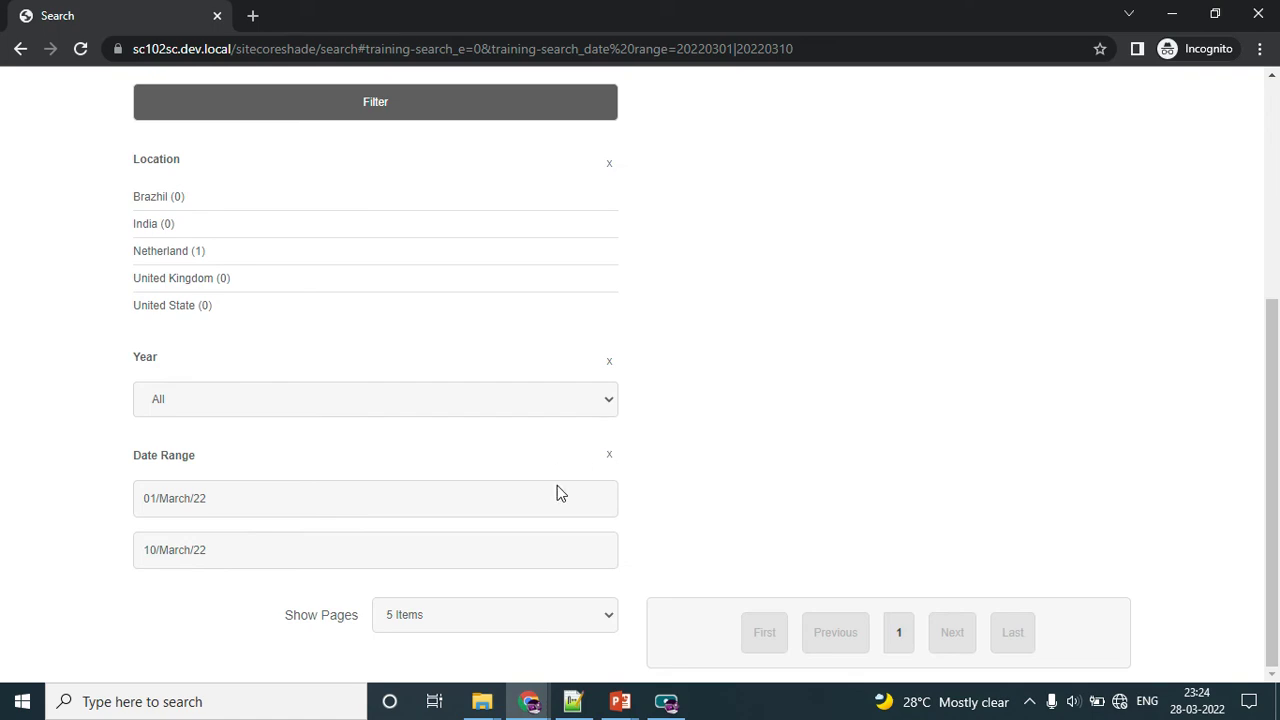
click(608, 457)
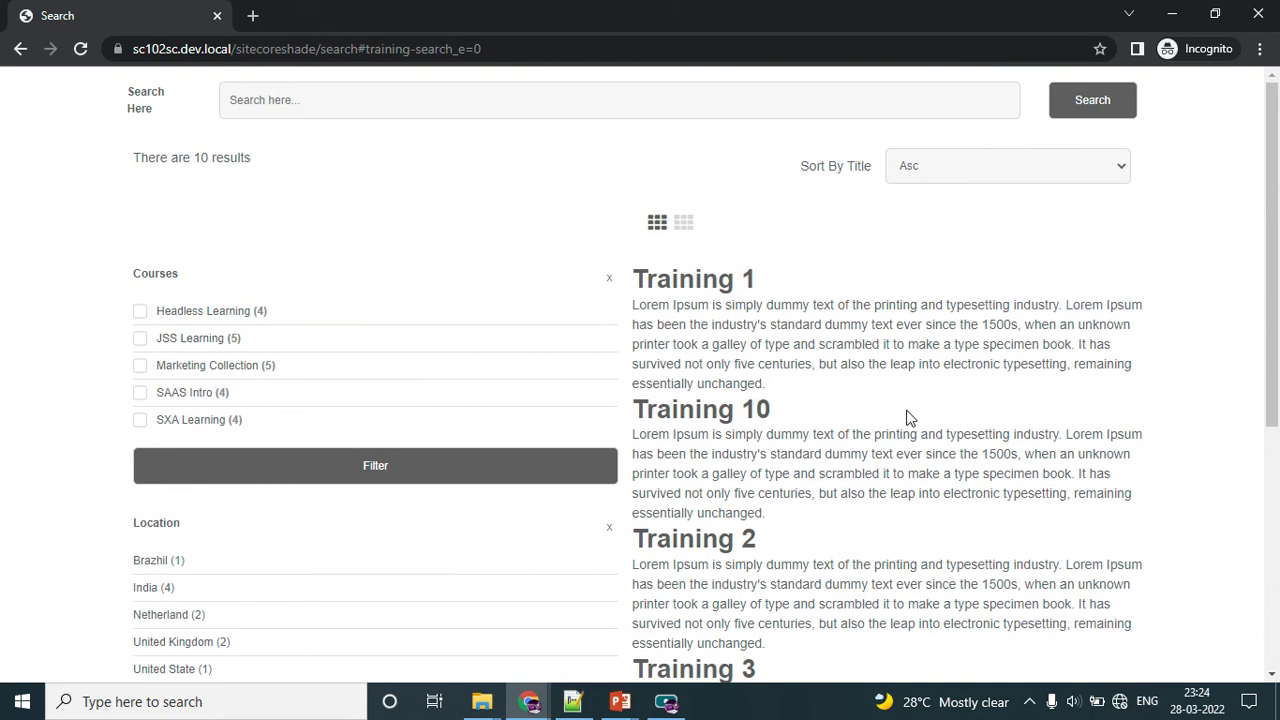
scroll(908, 418, down, 3)
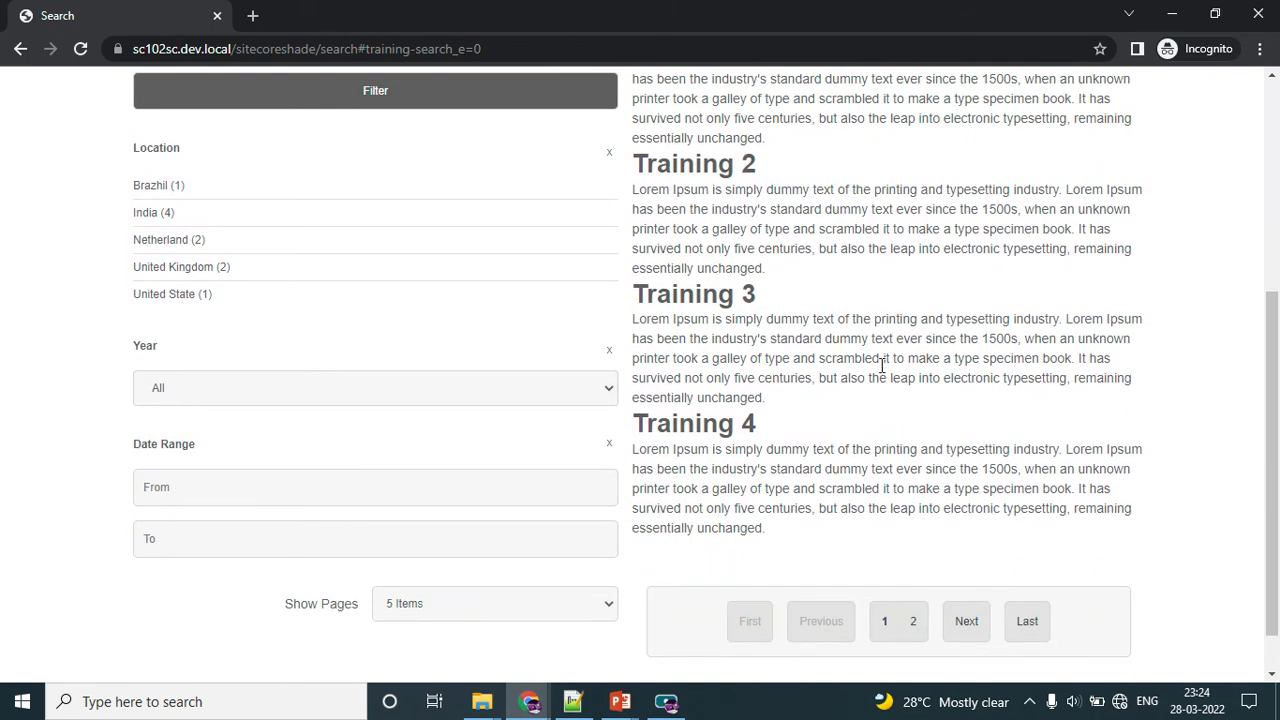
scroll(878, 358, down, 1)
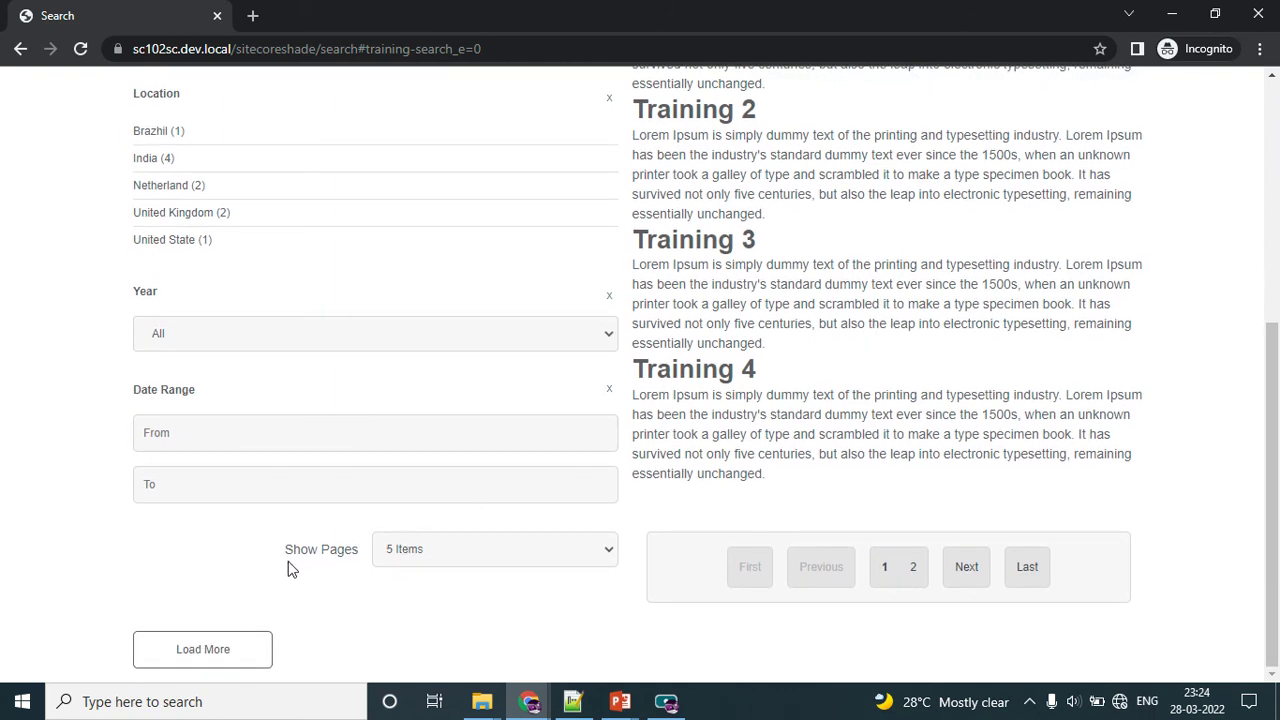
click(436, 558)
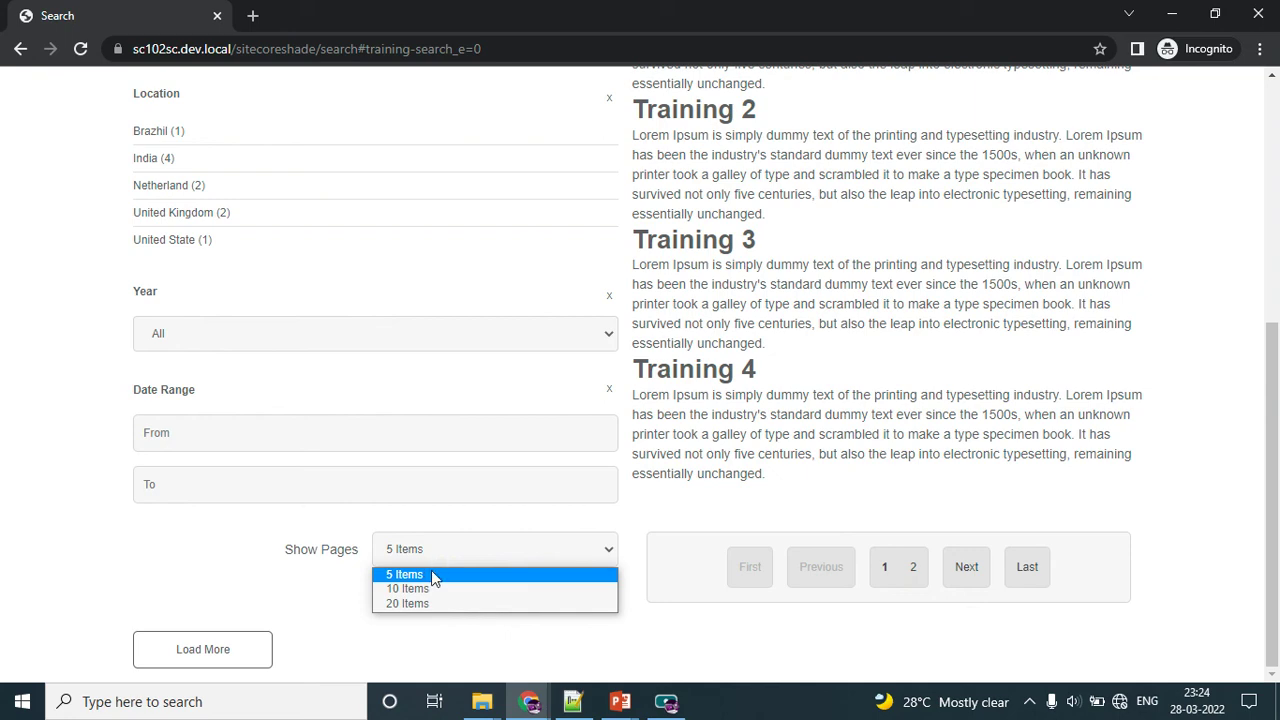
click(432, 589)
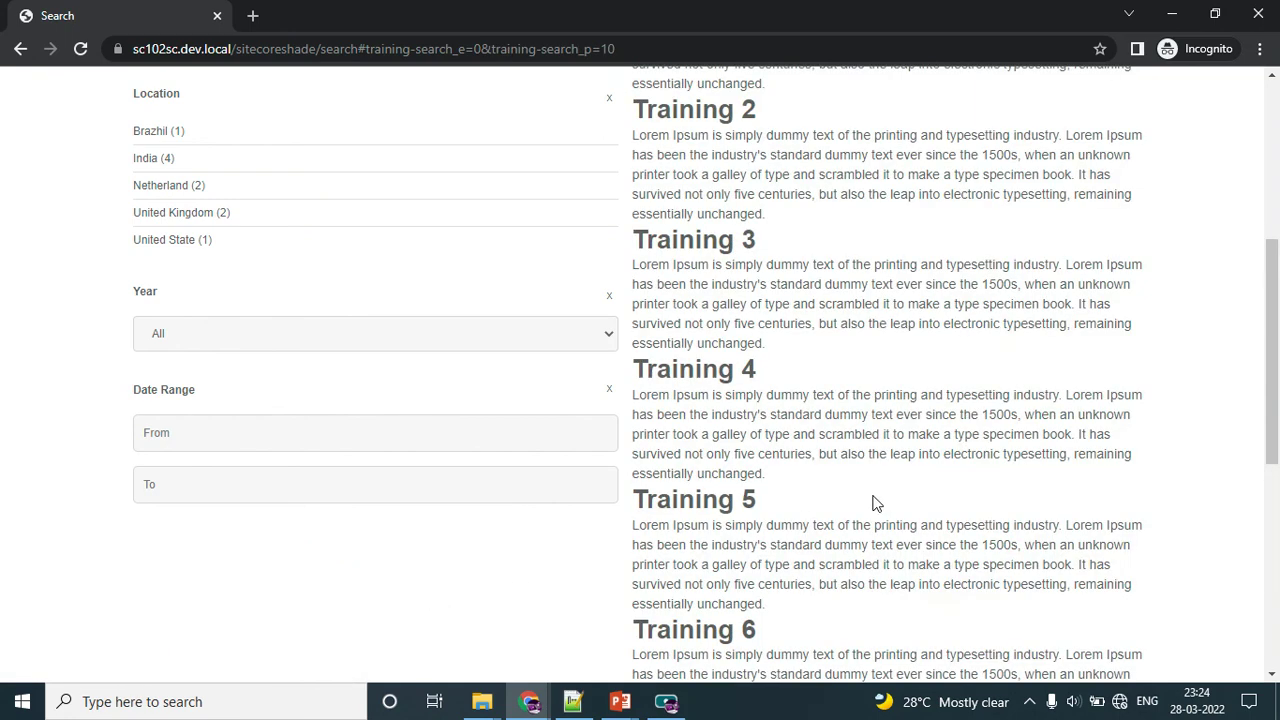
scroll(878, 490, up, 5)
scroll(880, 485, down, 9)
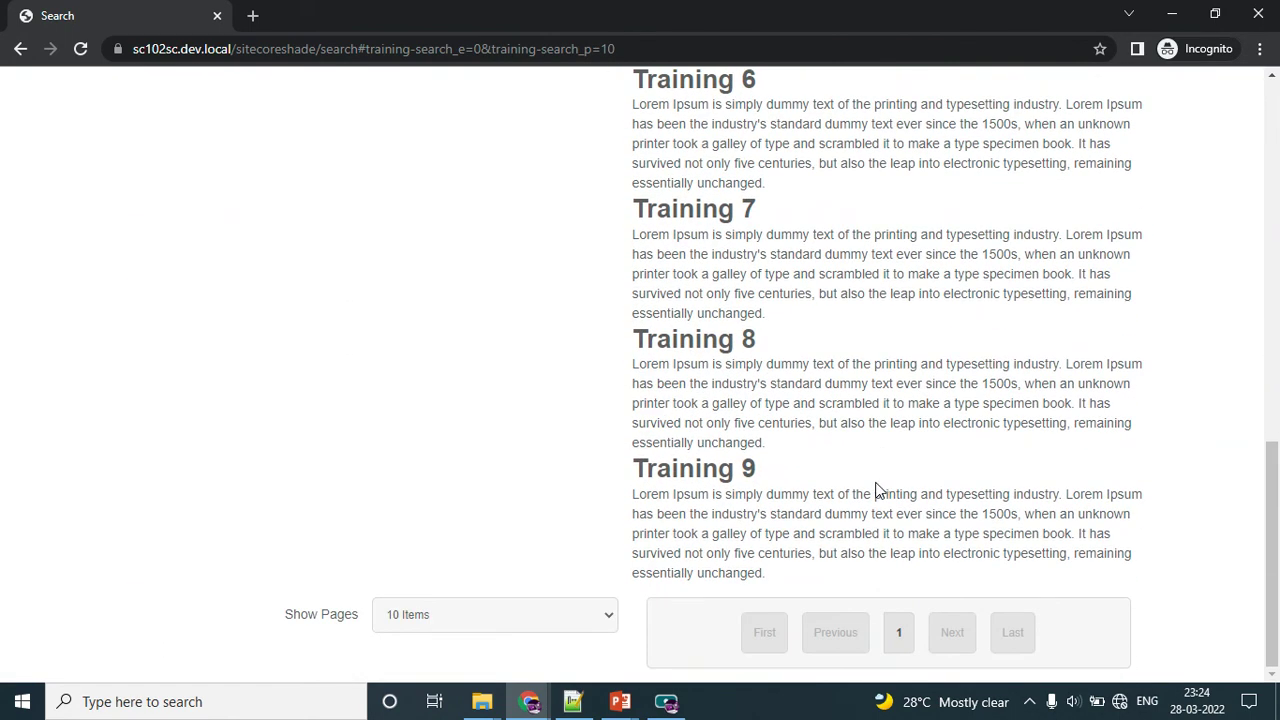
click(451, 622)
click(443, 669)
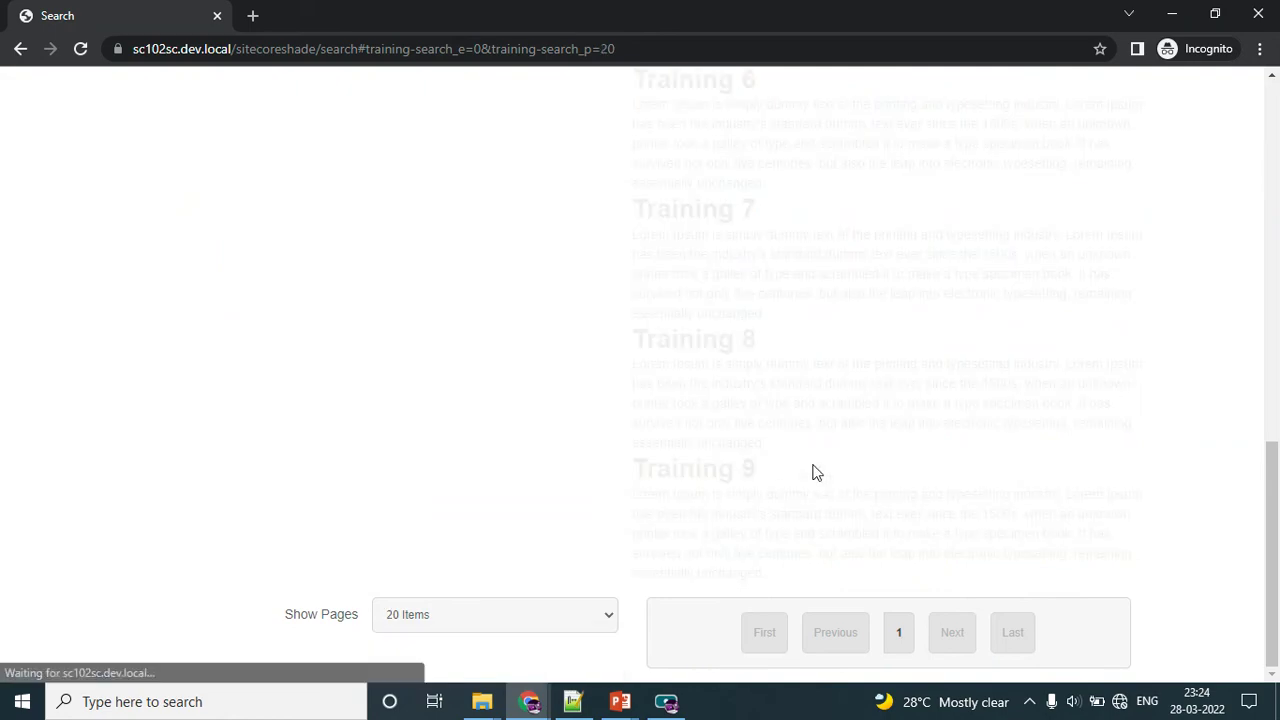
scroll(920, 491, up, 10)
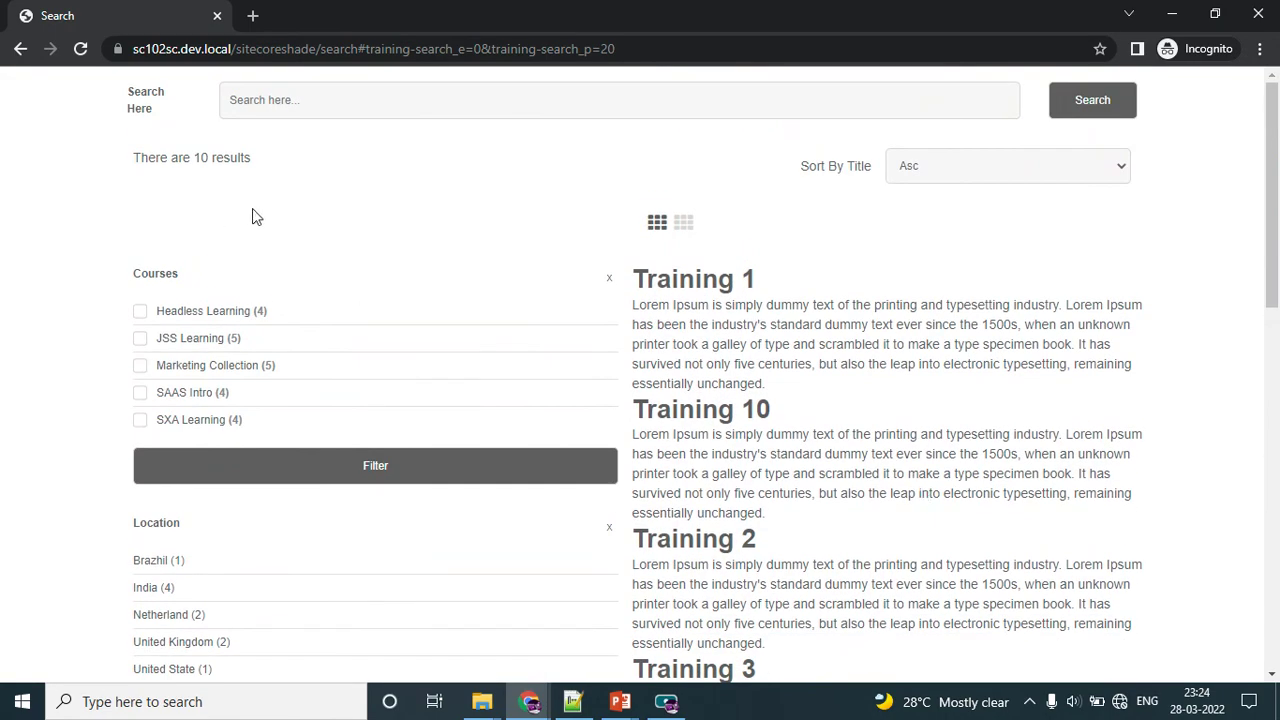
scroll(800, 371, down, 10)
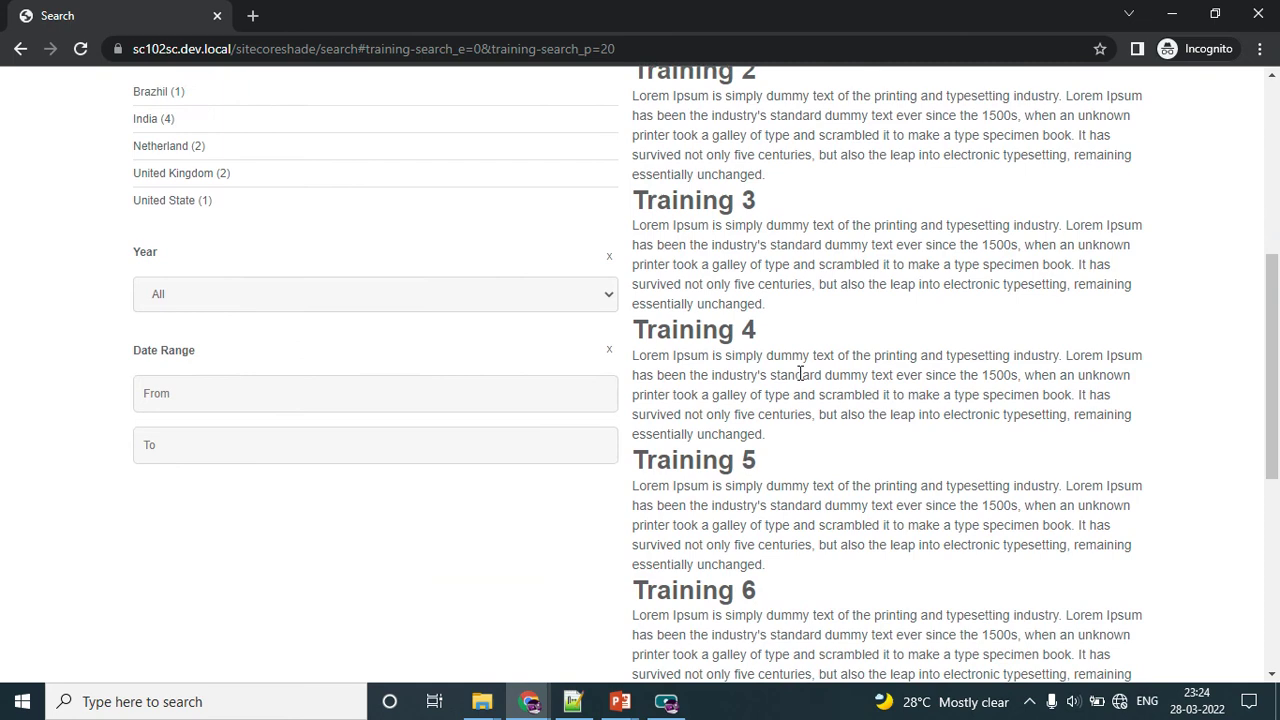
click(510, 613)
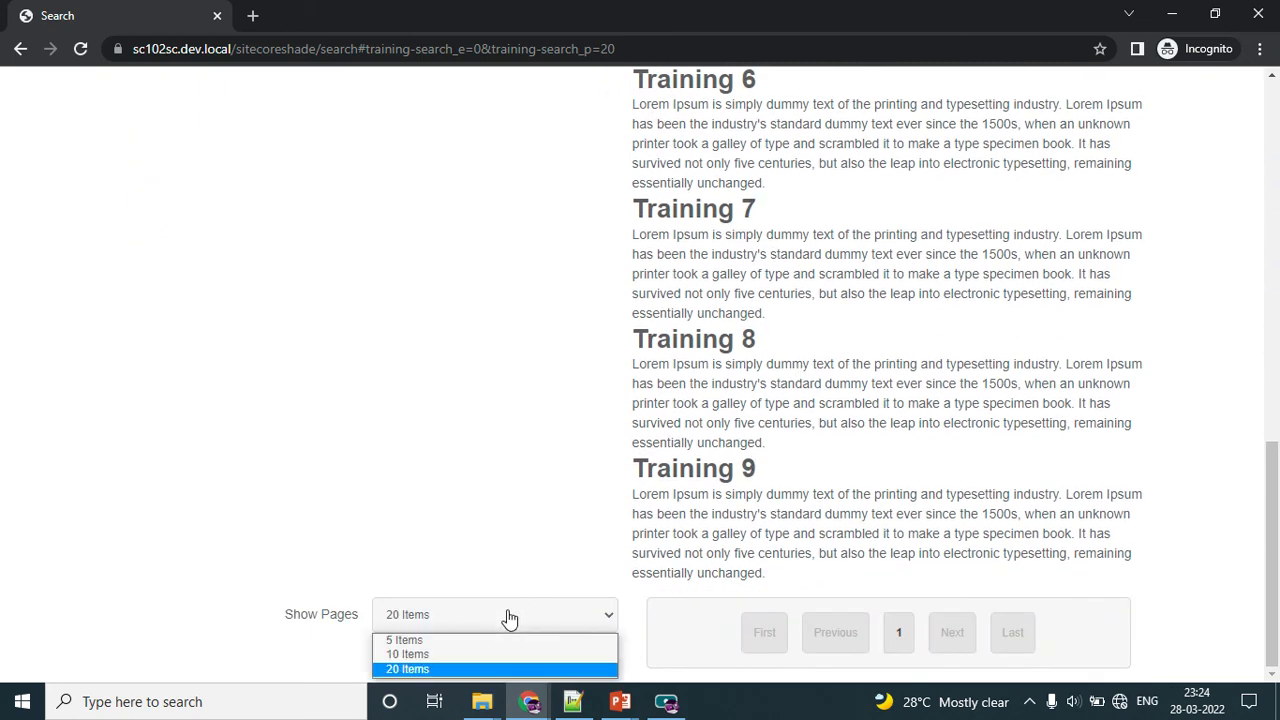
click(477, 638)
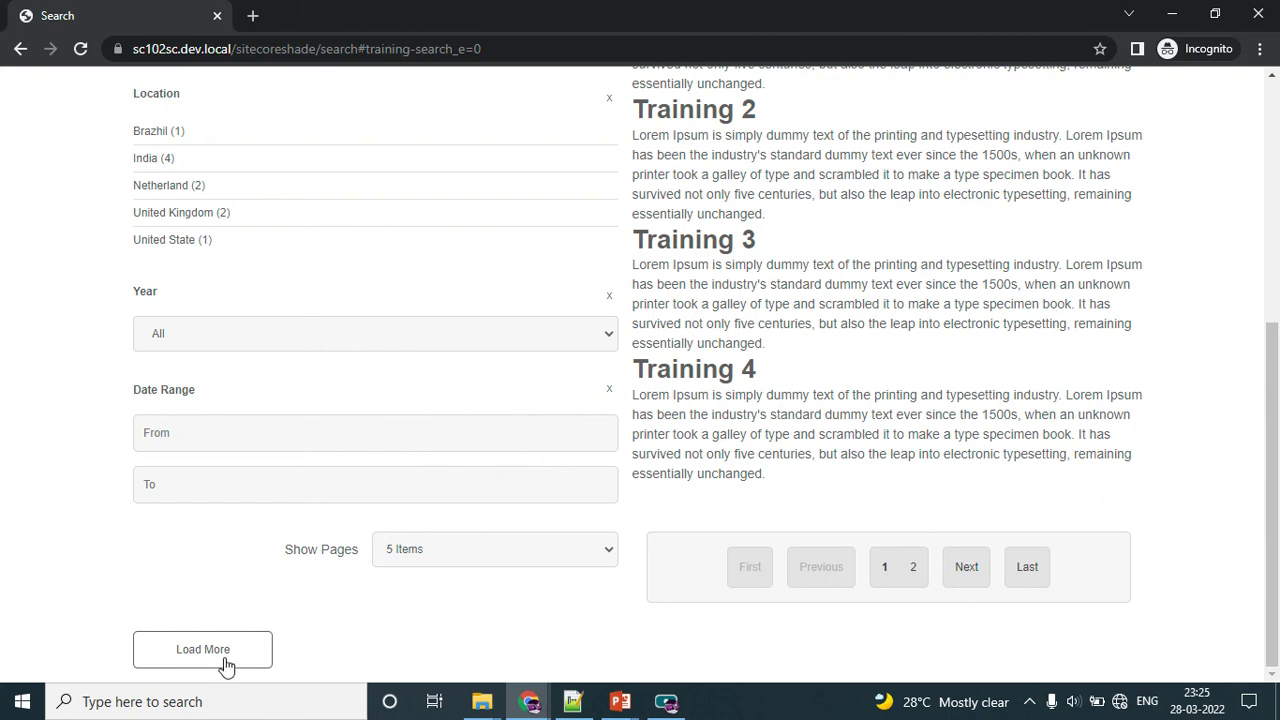
Append the next batch of results, Training 5 through 9, below the first five, then return to the top
scroll(969, 466, up, 3)
scroll(690, 318, down, 3)
click(214, 651)
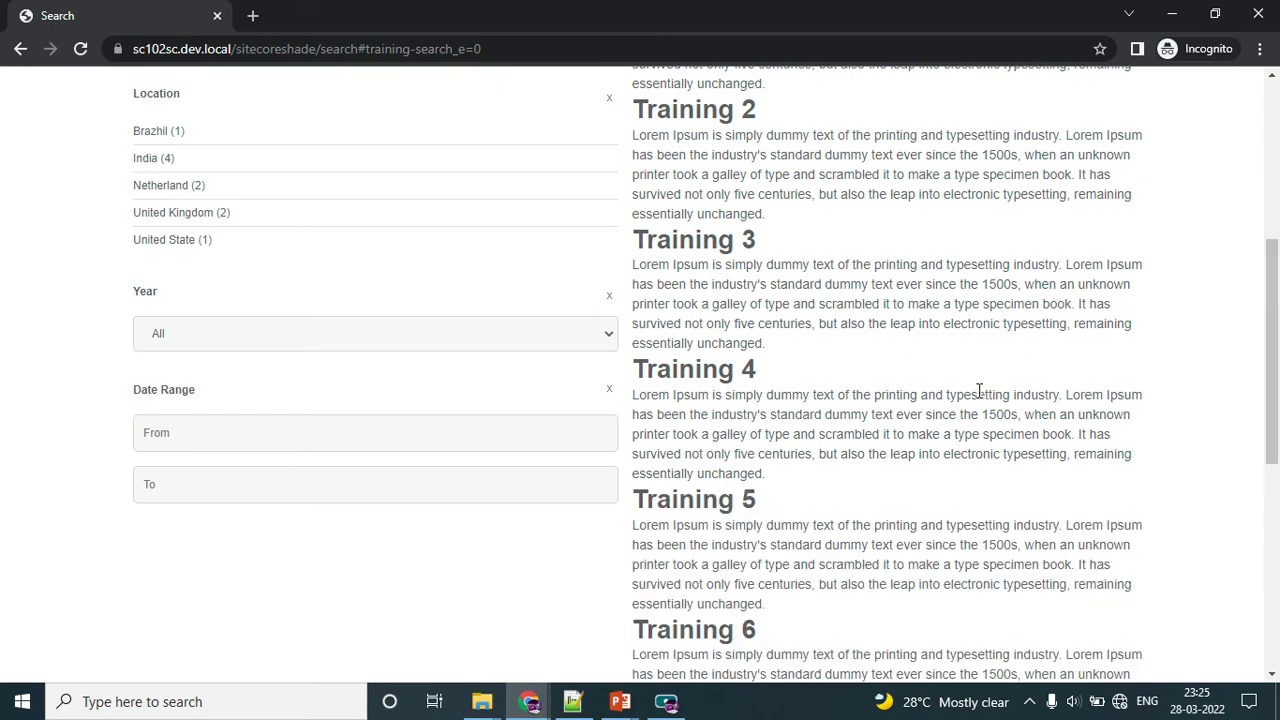
scroll(984, 393, down, 4)
scroll(984, 393, down, 2)
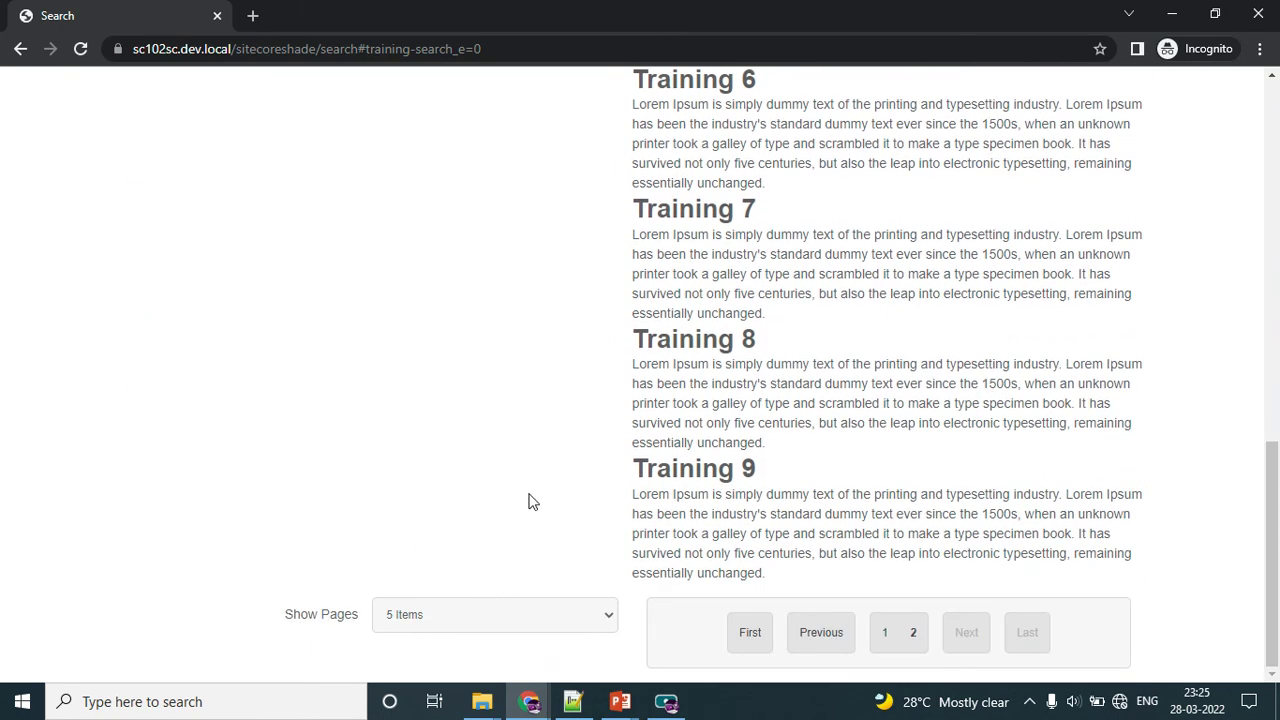
scroll(522, 501, up, 10)
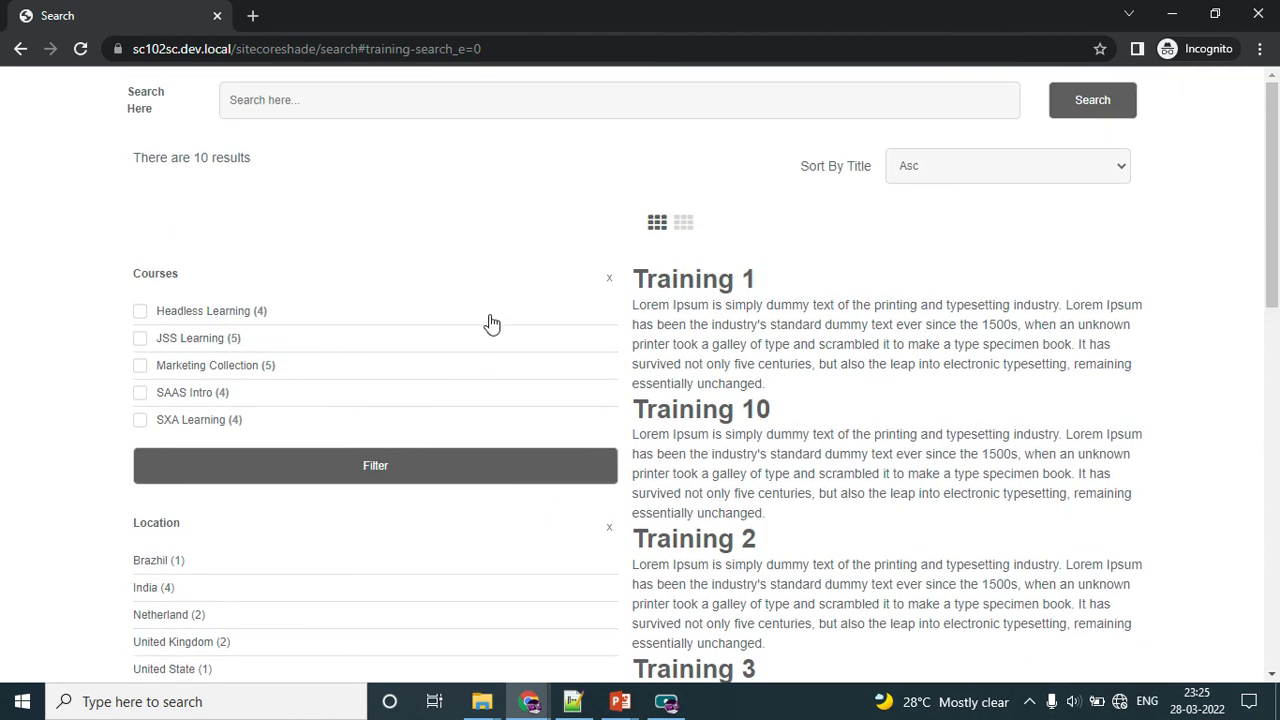